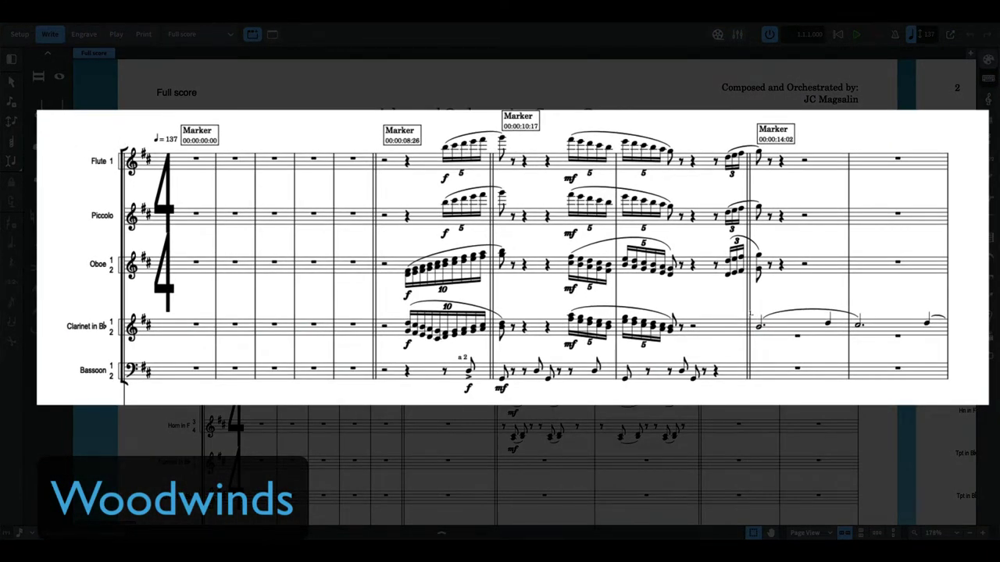
Scroll down the first system past brass, percussion and harp to the strings and Double Bass.
scroll(173, 369, "down", 2)
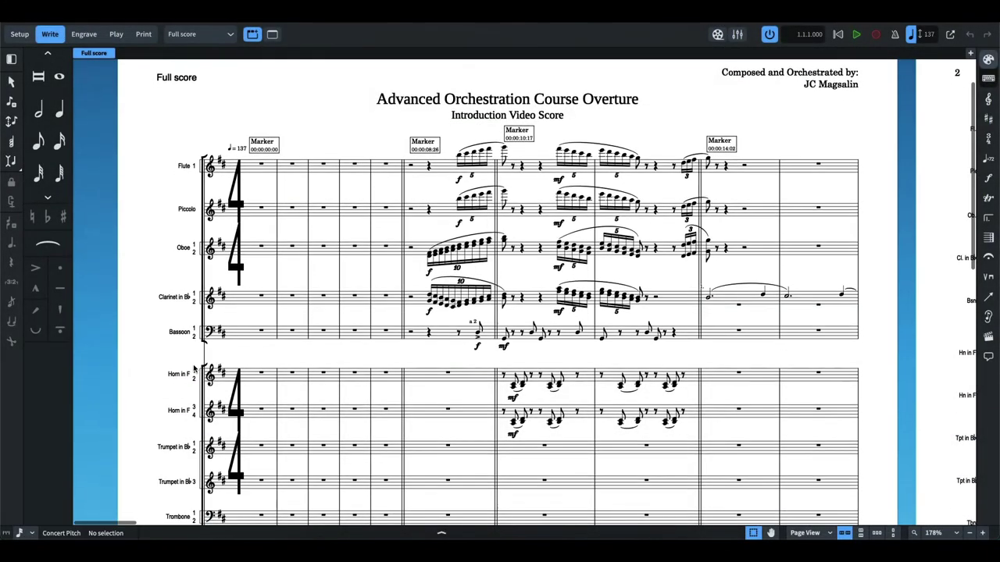
scroll(173, 369, "down", 4)
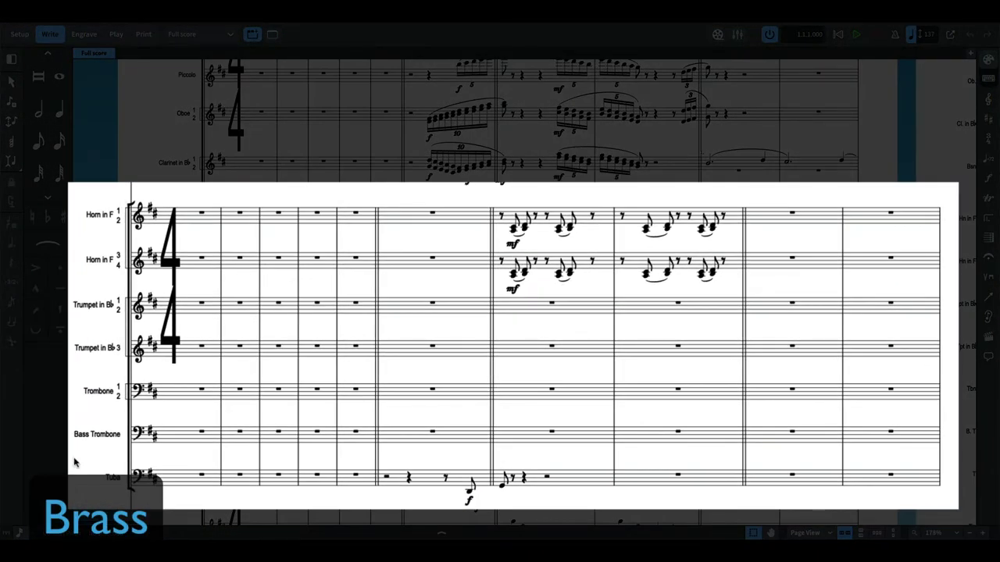
scroll(167, 444, "down", 6)
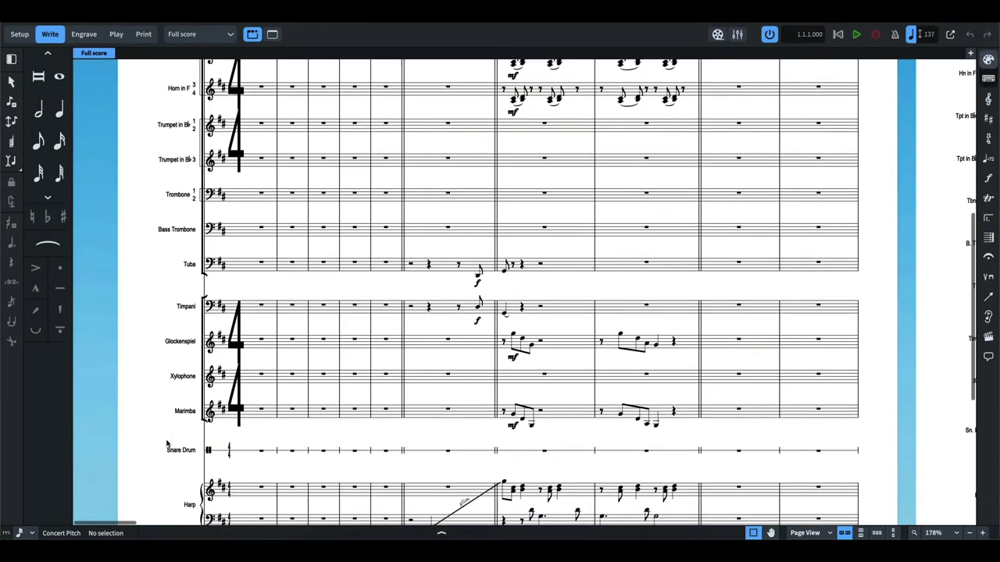
scroll(166, 444, "down", 4)
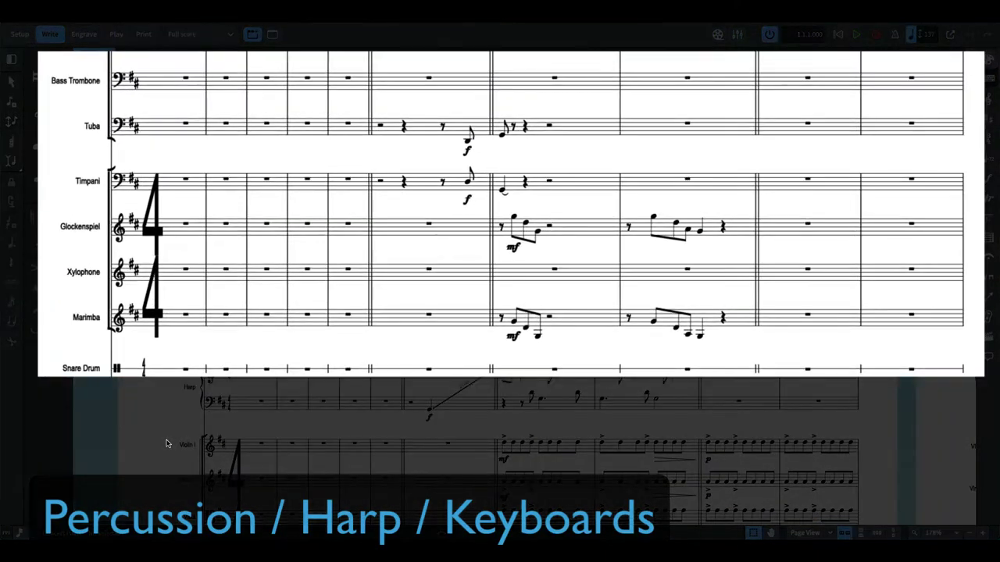
scroll(166, 444, "down", 3)
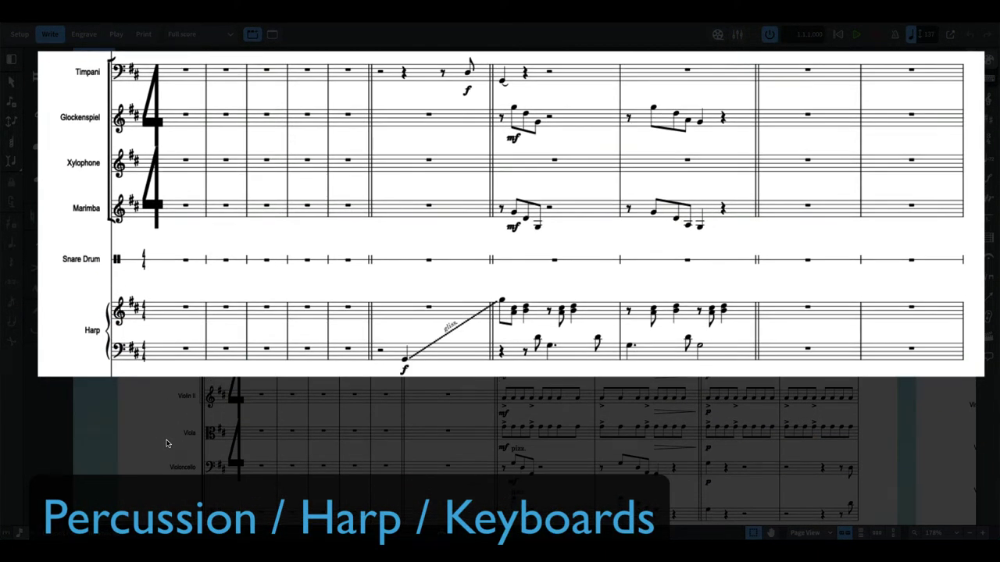
scroll(168, 465, "down", 2)
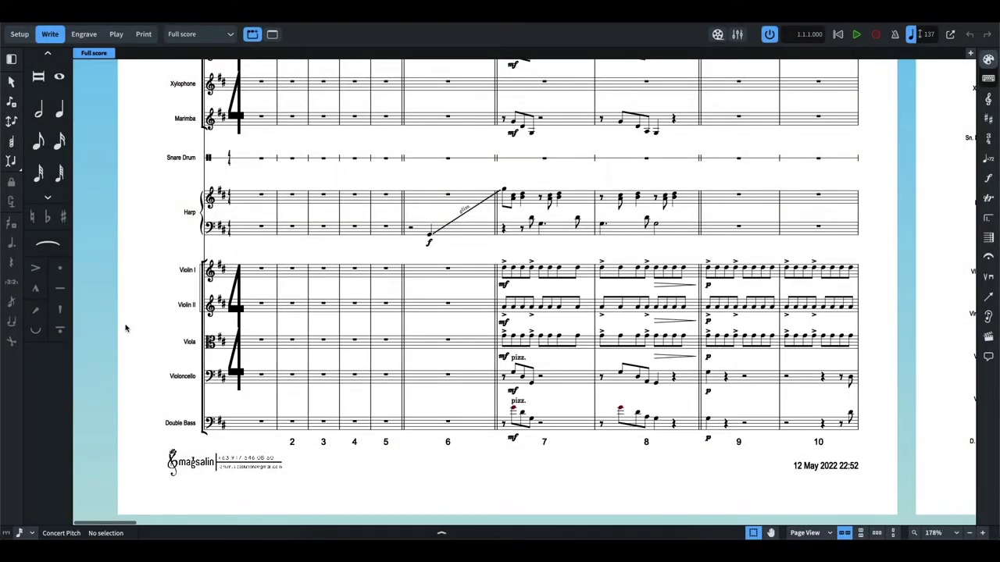
In Setup mode, confirm the Players panel sort order is set to Orchestral.
left_click(18, 34)
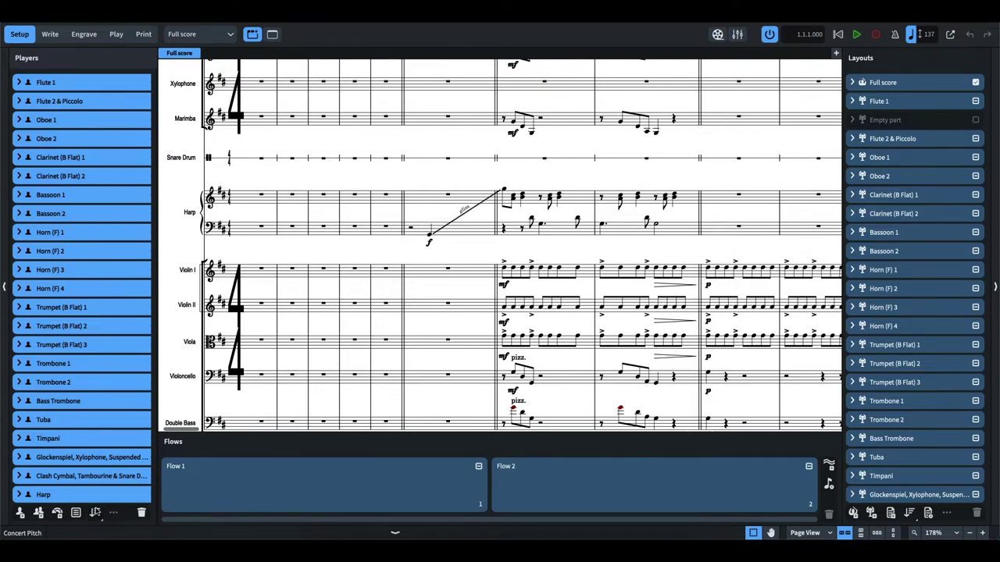
left_click(94, 512)
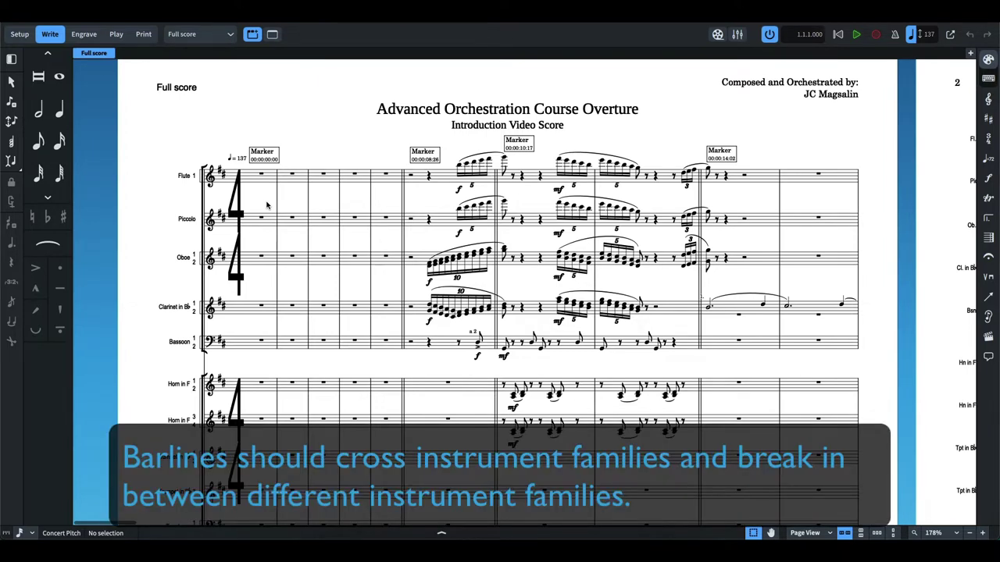
Zoom in on the opening system and check barline breaks across each instrument family.
key("ctrl+equal")
scroll(169, 157, "up", 2)
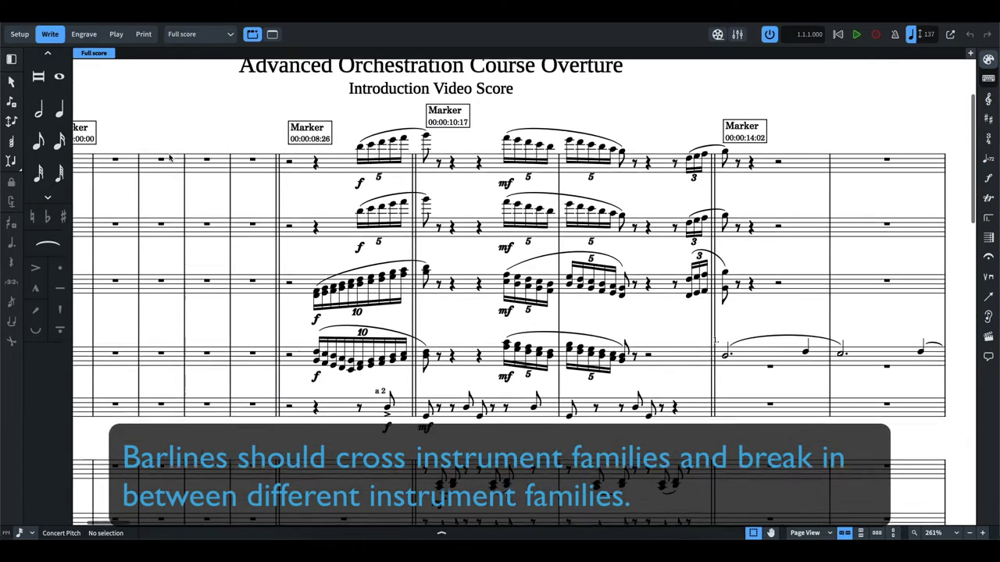
key("Home")
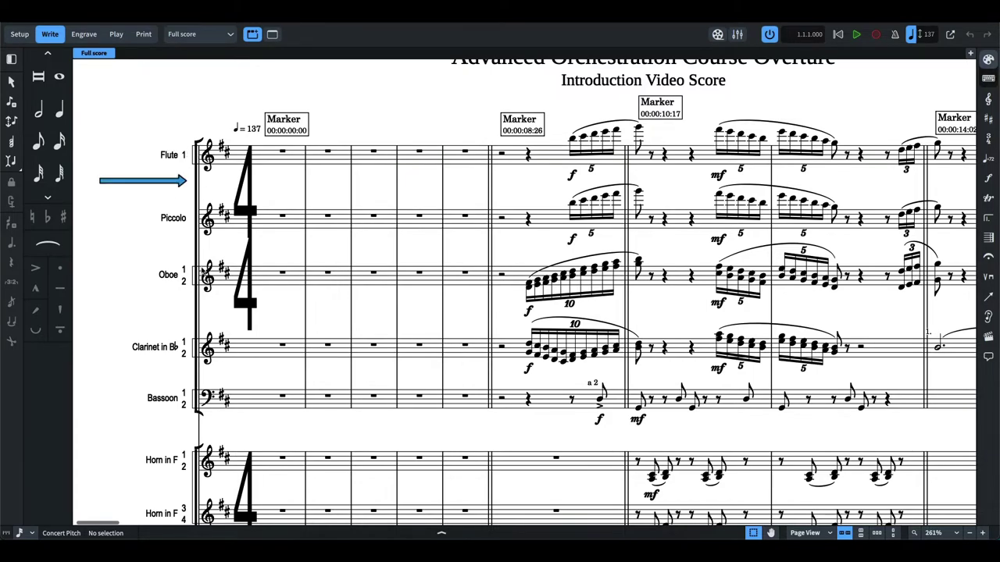
scroll(202, 271, "up", 2)
scroll(202, 270, "down", 5)
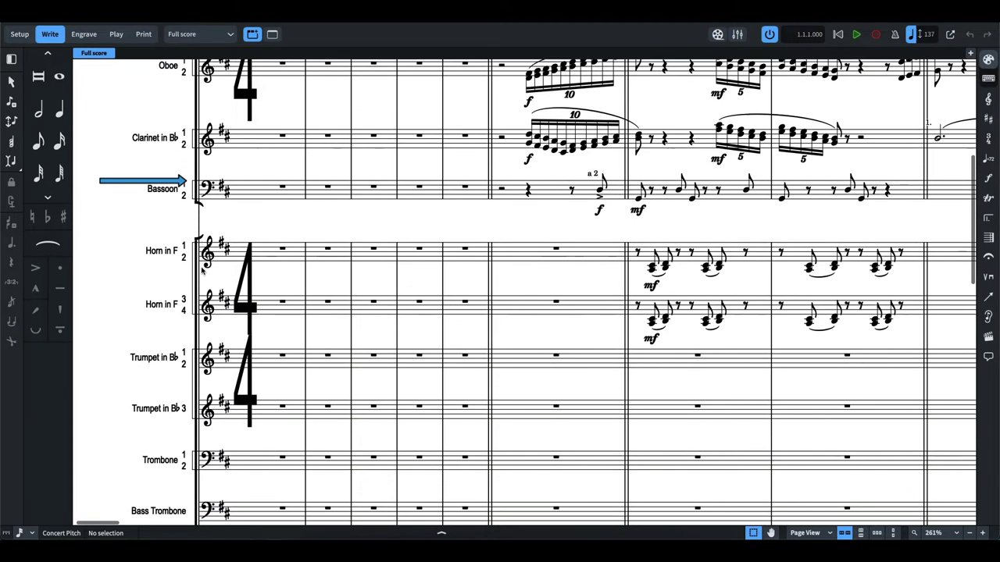
scroll(201, 270, "down", 8)
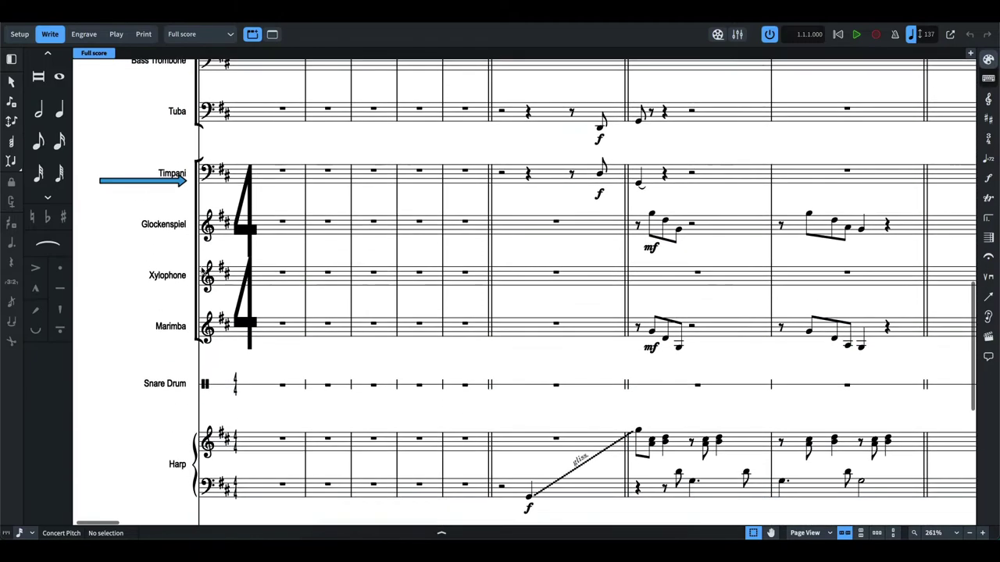
scroll(202, 270, "down", 1)
scroll(201, 271, "up", 12)
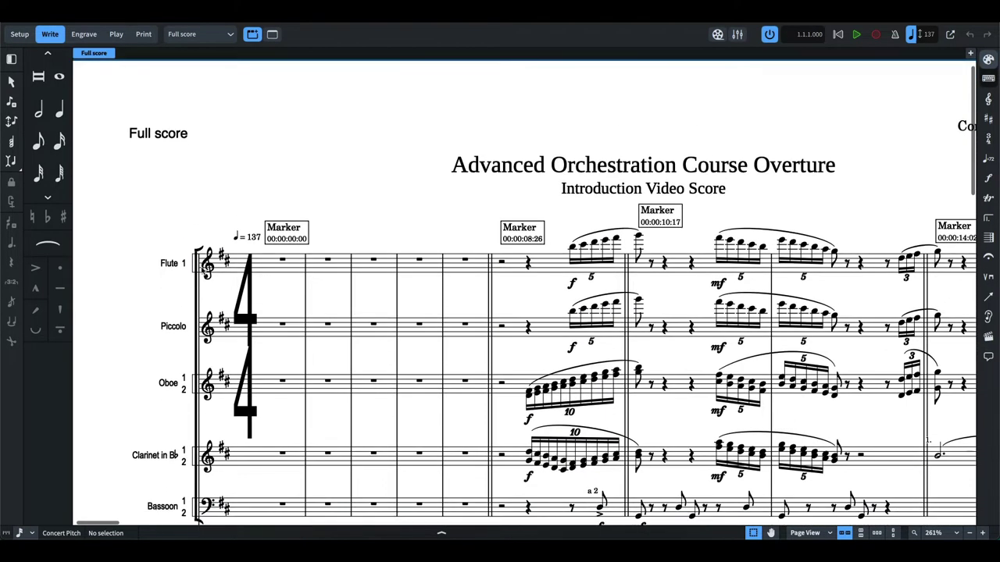
scroll(202, 270, "down", 2)
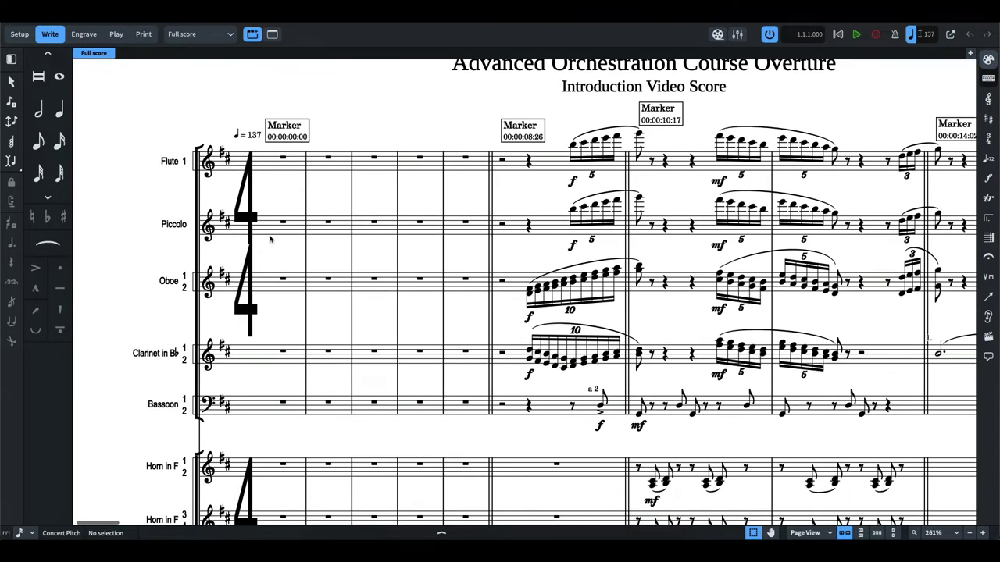
scroll(304, 249, "right", 7)
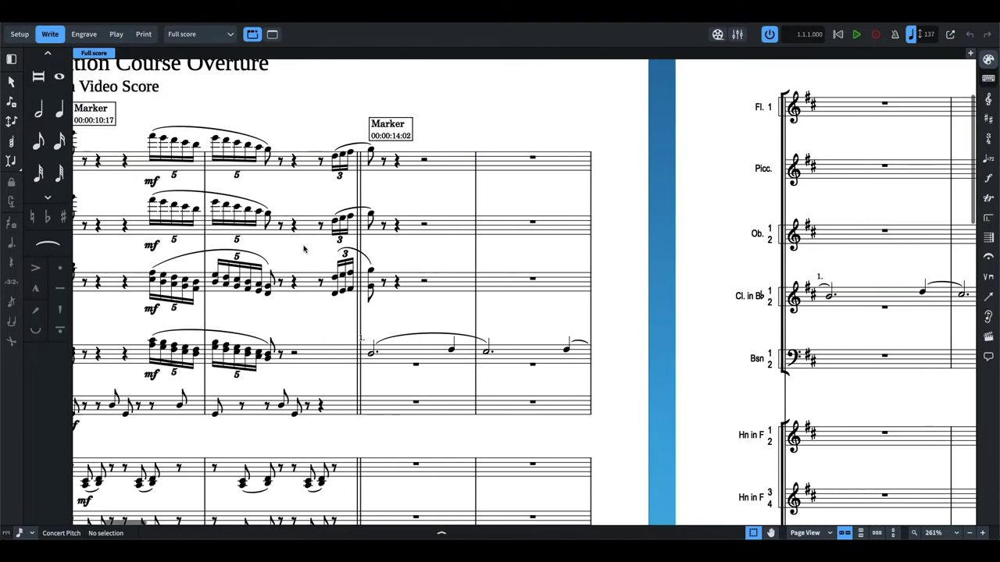
scroll(305, 250, "left", 6)
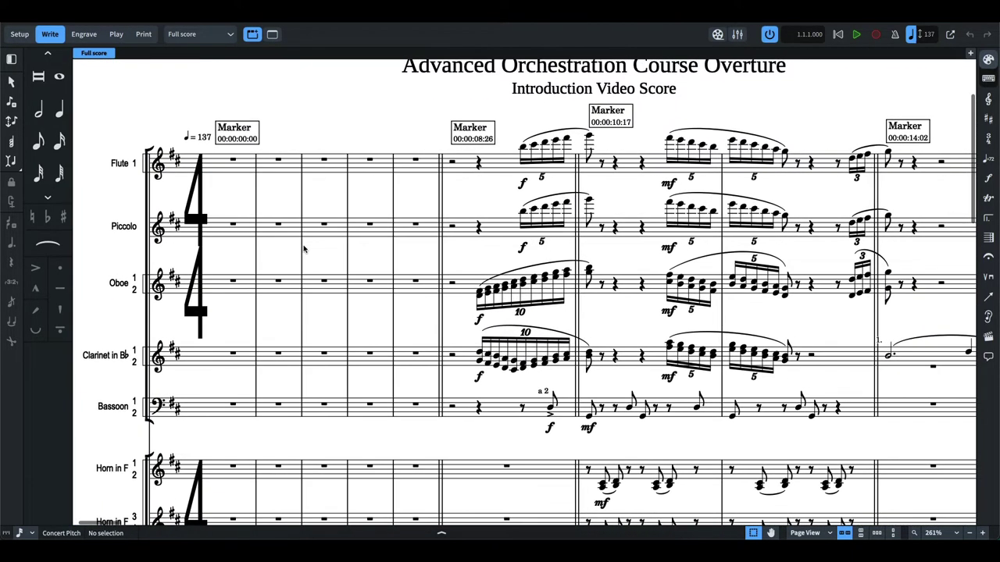
Start note input at bar 1 of the woodwinds, then leave it and scroll toward the brass.
double_click(260, 162)
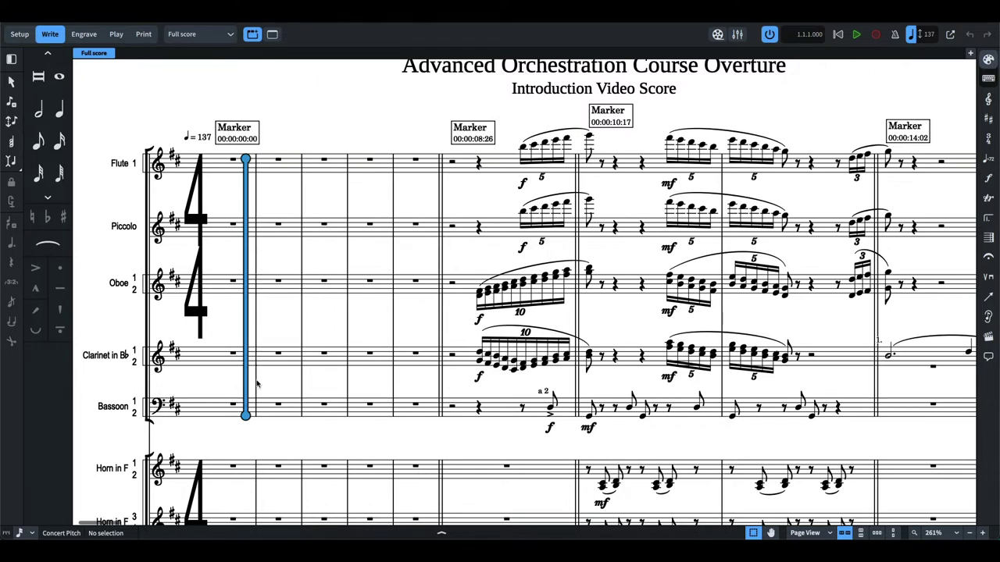
scroll(258, 373, "down", 1)
scroll(258, 374, "down", 3)
key("Escape")
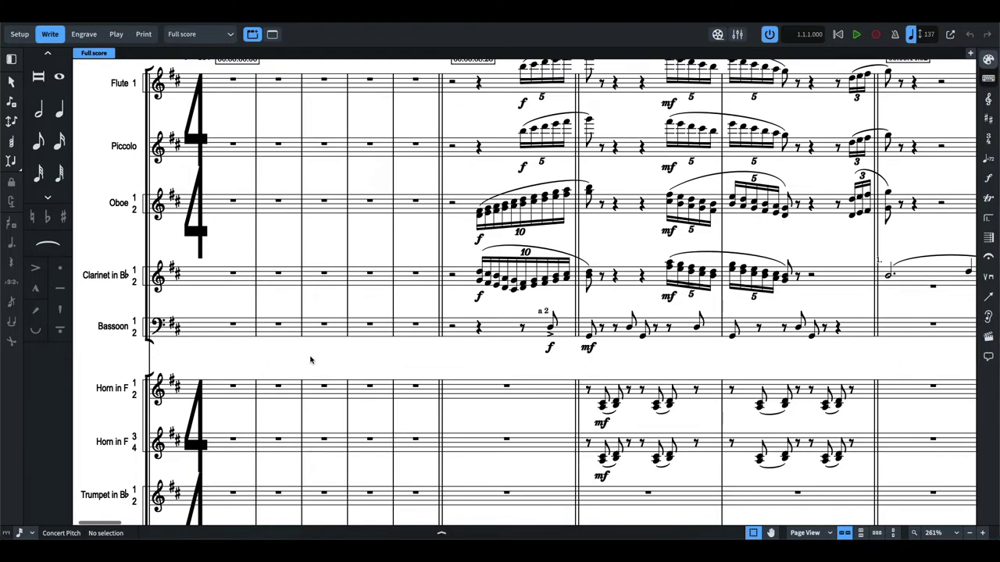
scroll(310, 359, "down", 7)
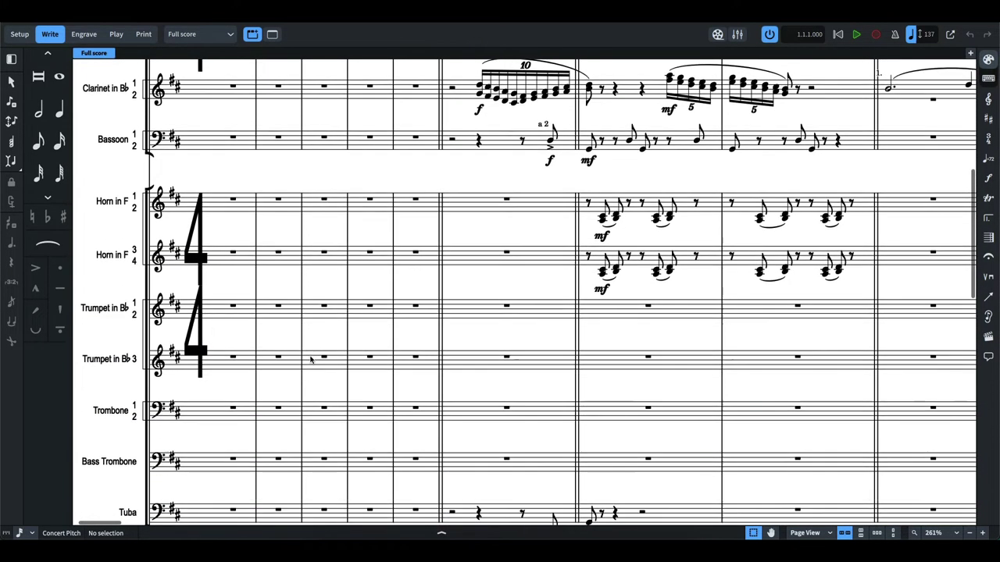
scroll(311, 360, "up", 8)
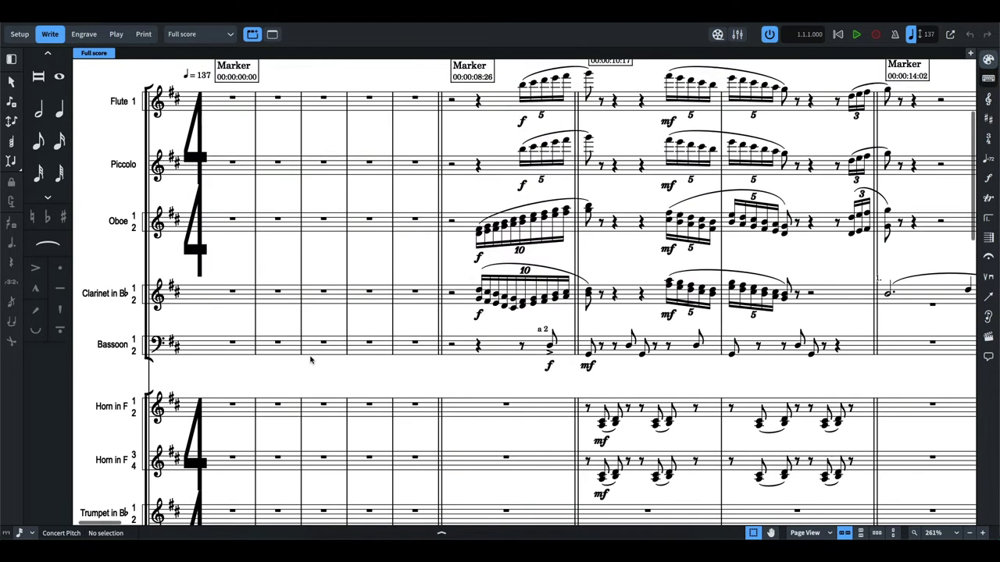
Extend the bar 1 selection down into the brass and view the empty horn-to-tuba staves.
left_click(256, 91)
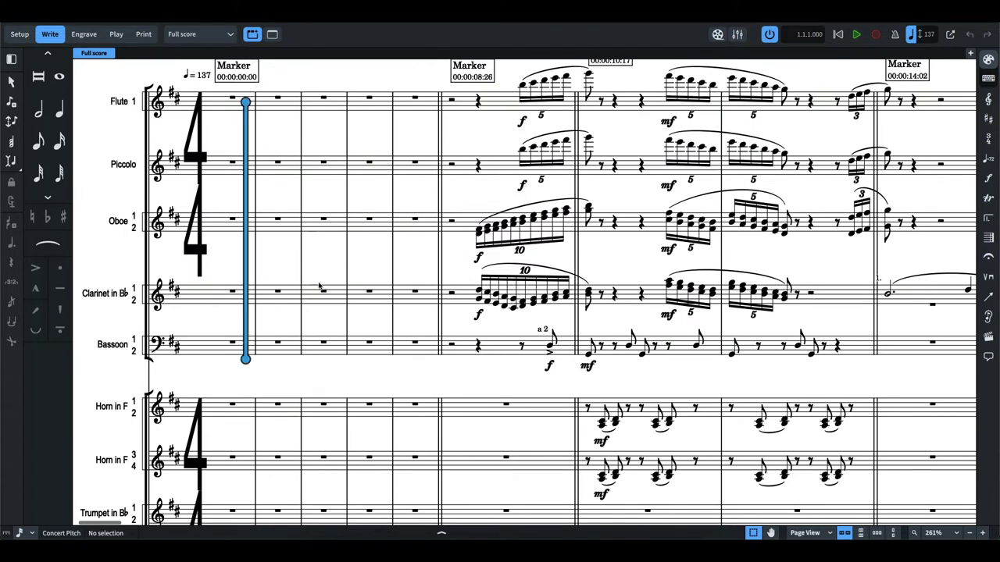
key("shift+Down")
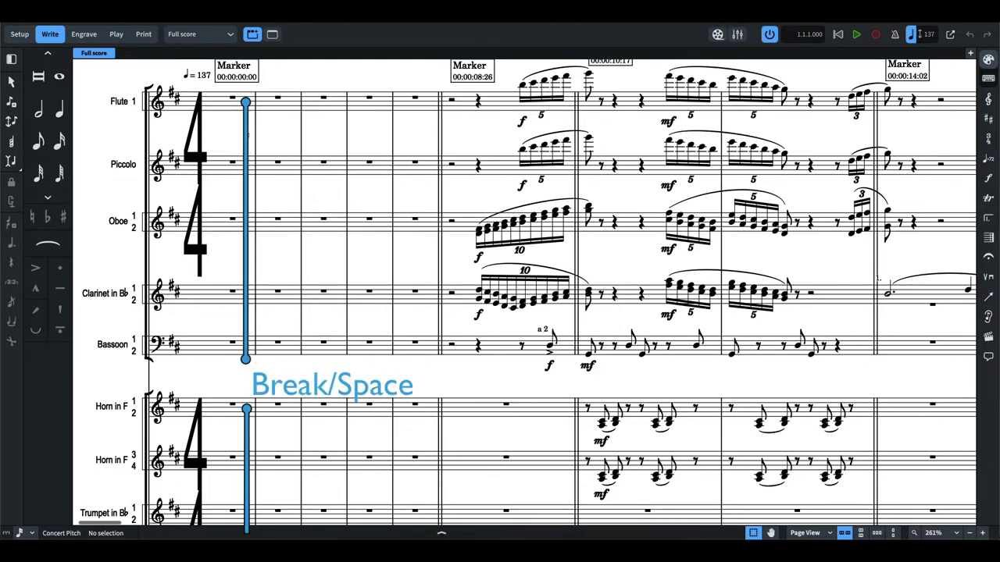
key("Escape")
scroll(254, 371, "down", 1)
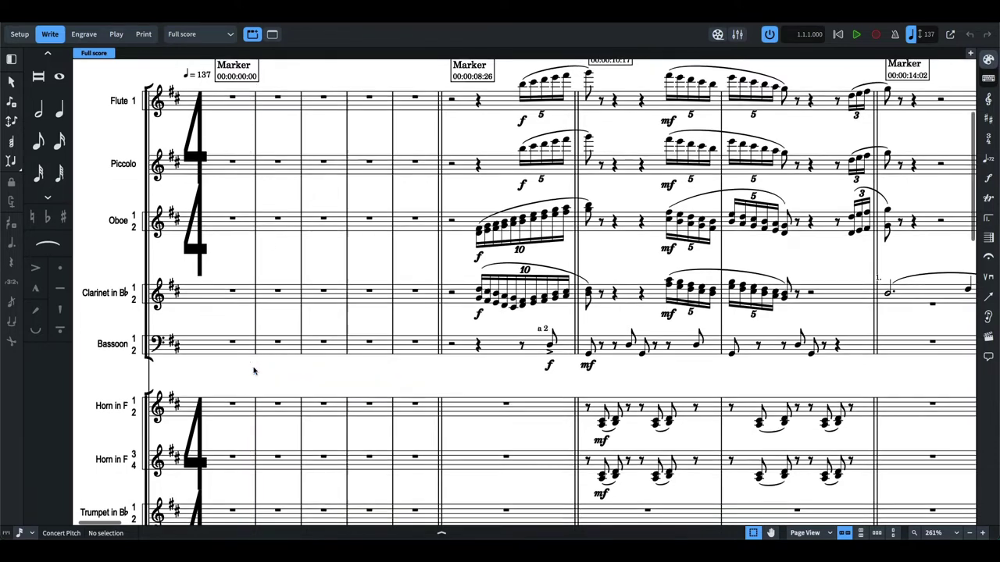
scroll(254, 371, "down", 5)
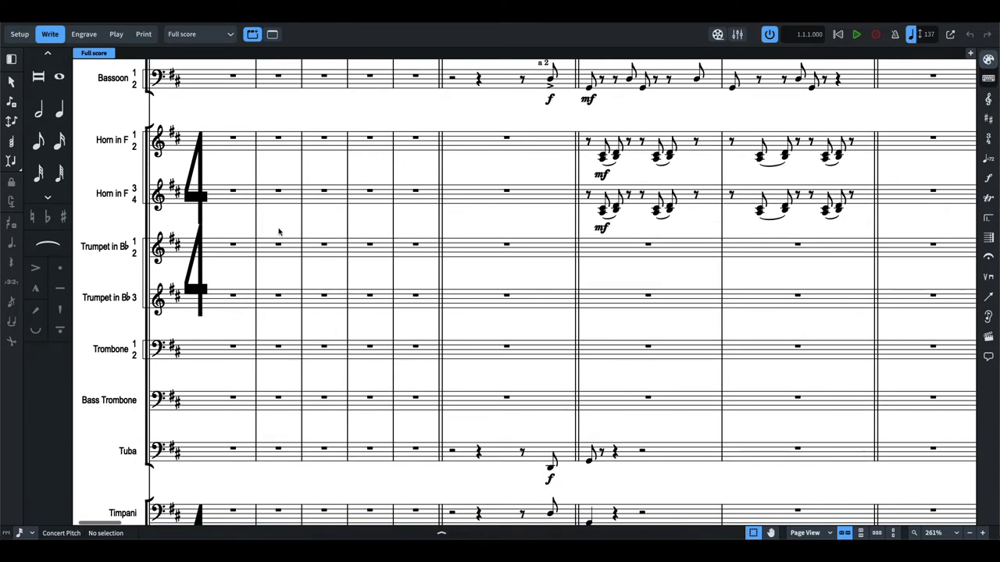
key("shift+n")
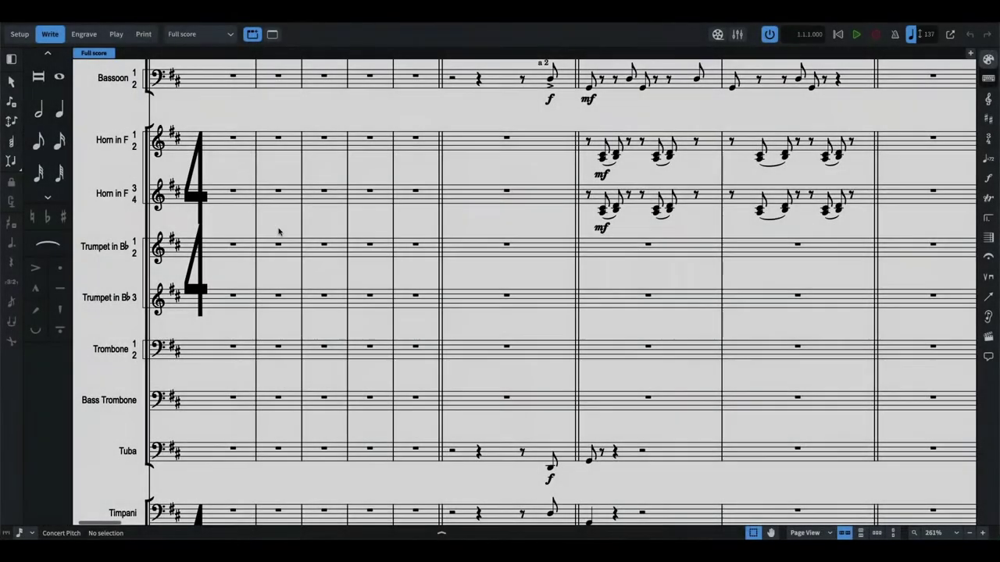
key("Home")
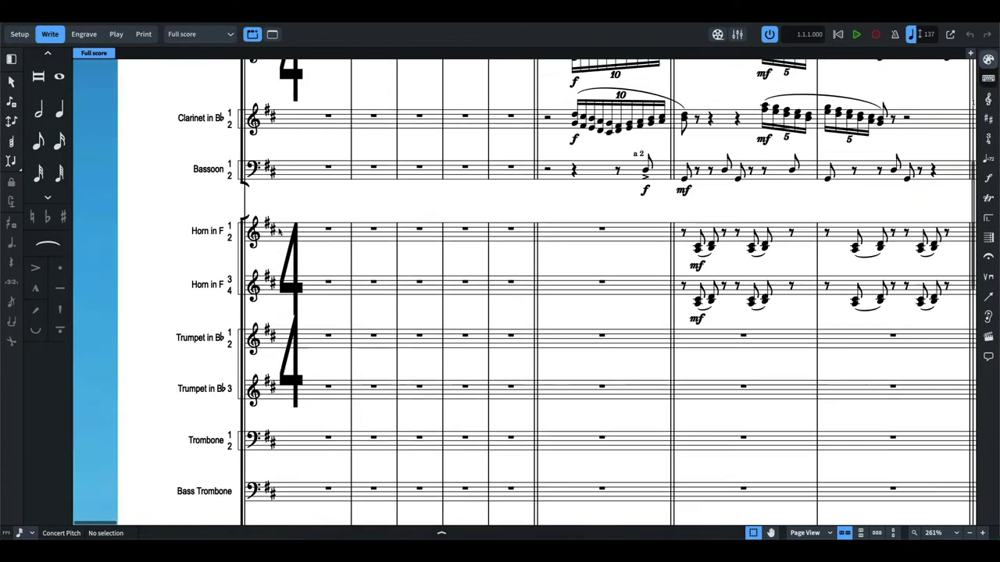
scroll(279, 232, "down", 5)
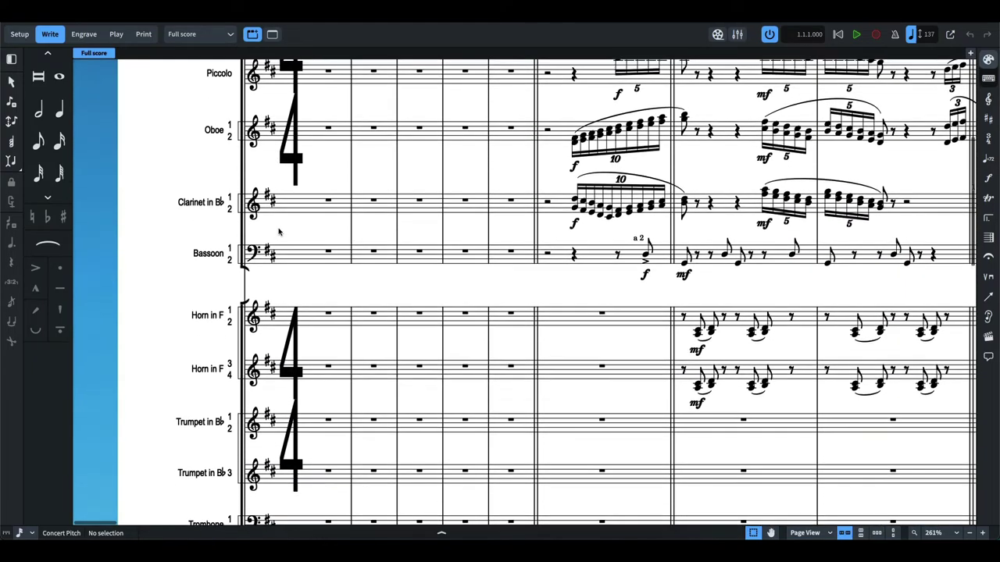
scroll(279, 232, "up", 5)
scroll(279, 232, "up", 2)
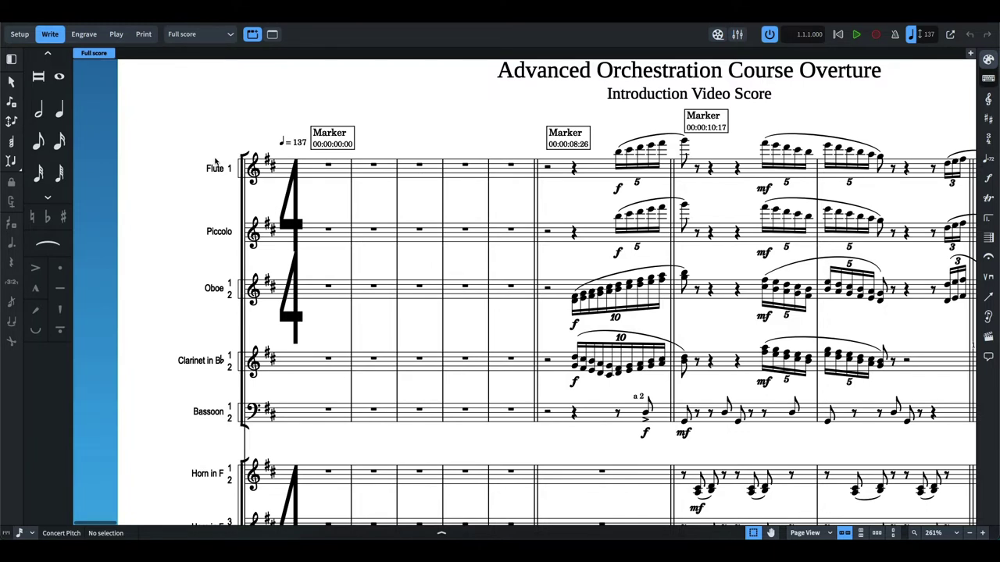
scroll(180, 240, "down", 3)
scroll(180, 240, "down", 3)
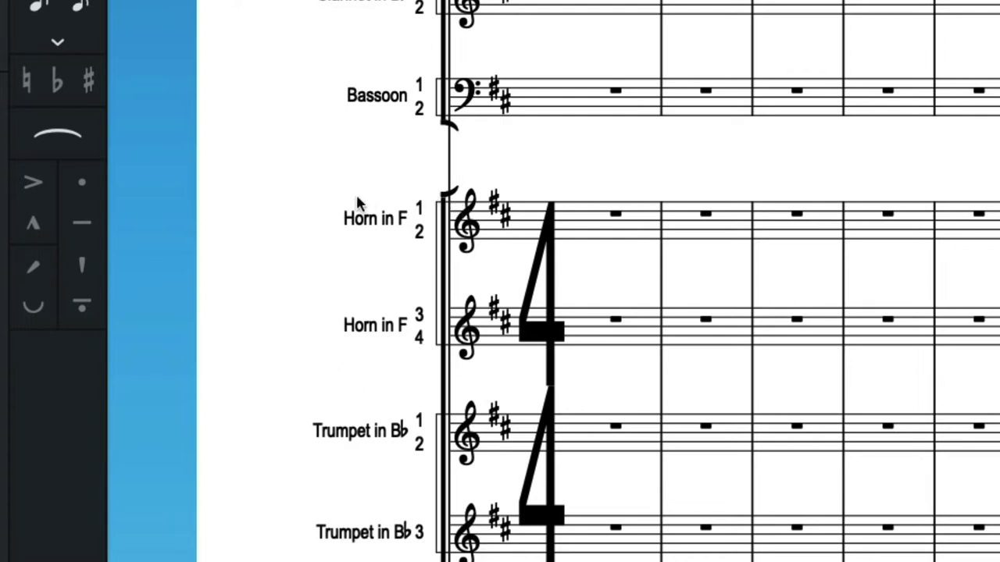
scroll(380, 308, "down", 5)
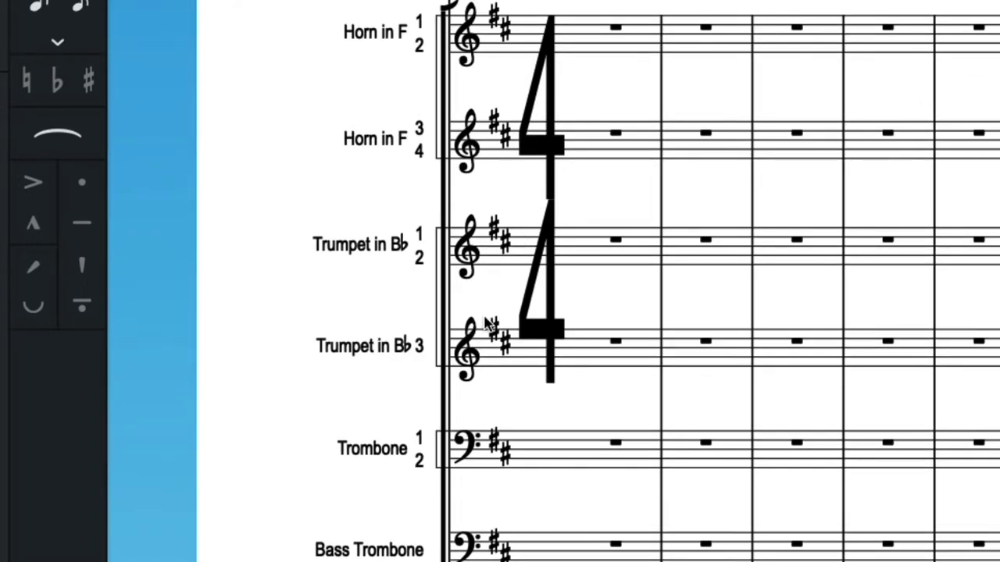
key("ctrl+minus")
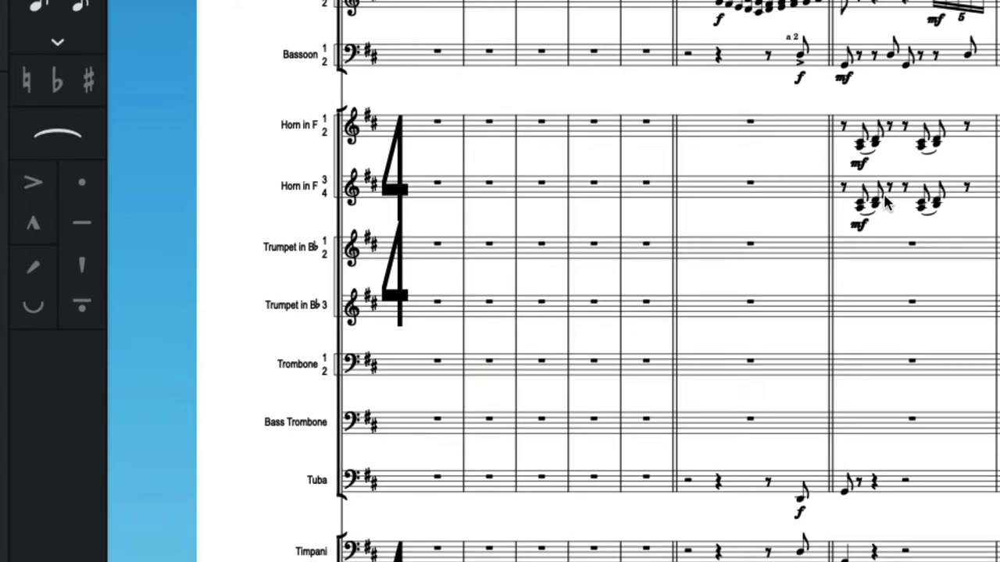
scroll(886, 200, "down", 3)
scroll(886, 200, "up", 2)
scroll(884, 196, "up", 3)
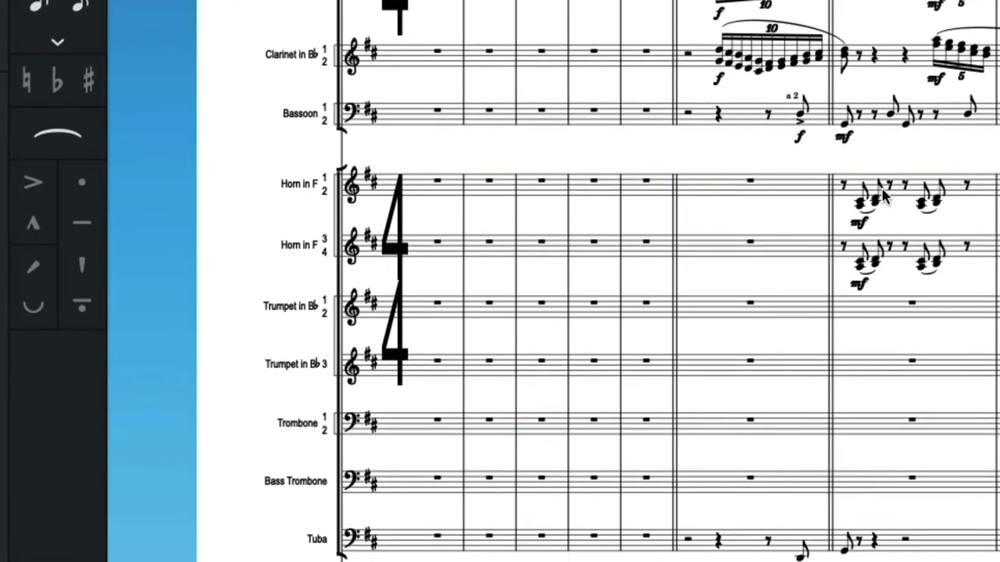
scroll(883, 195, "down", 2)
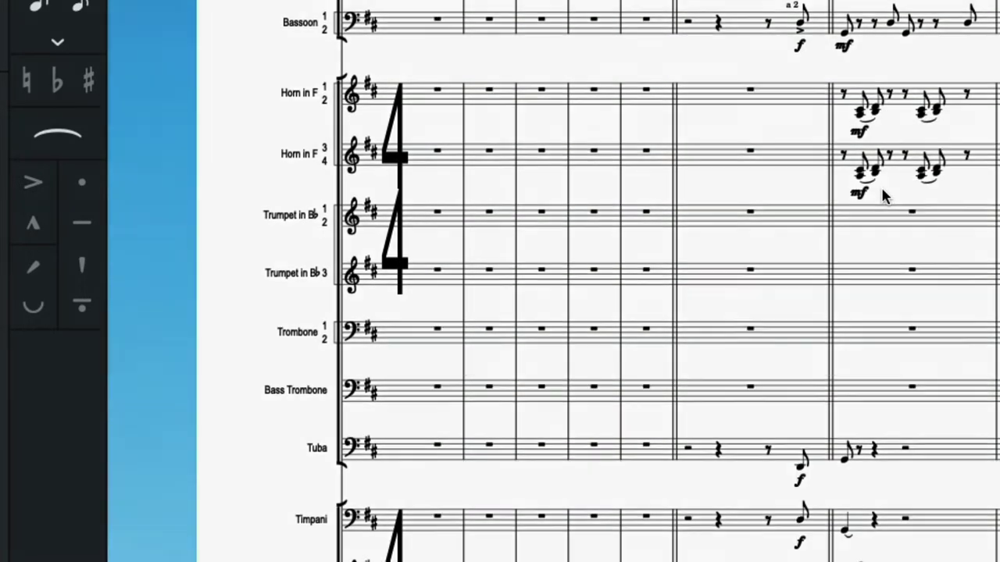
scroll(880, 184, "down", 7)
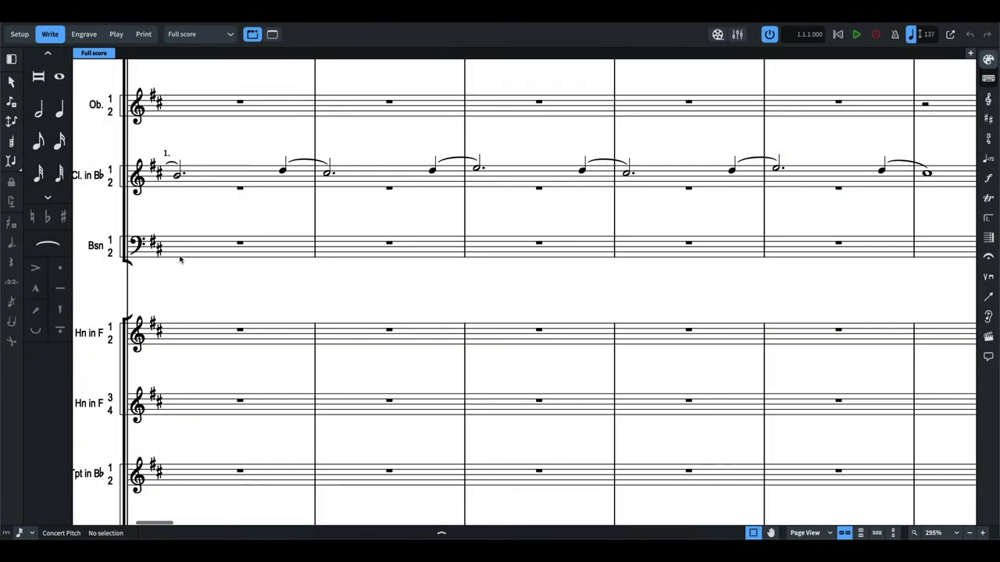
Scroll back to page 1's opening bars showing the full instrument names.
scroll(147, 241, "left", 2)
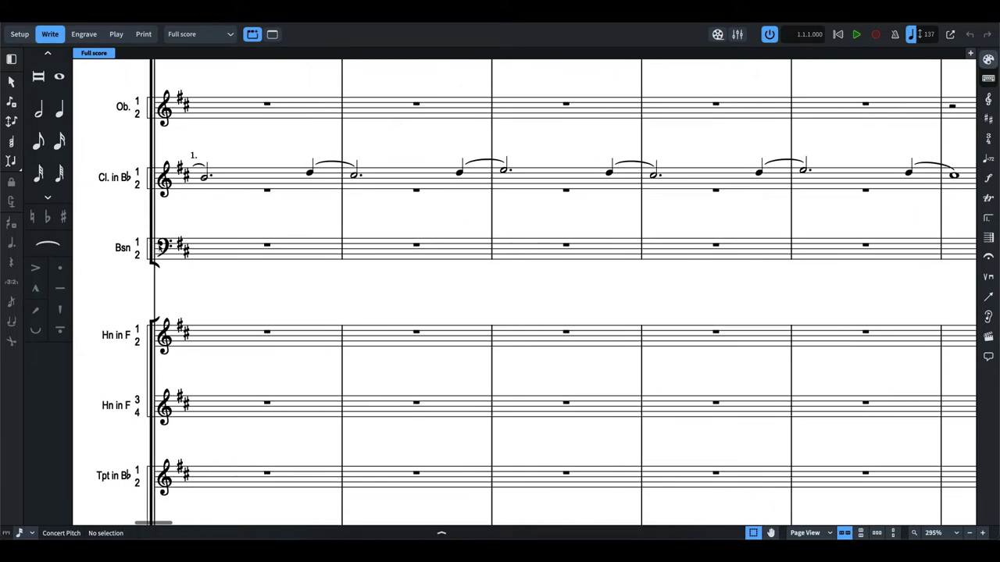
scroll(710, 284, "right", 5)
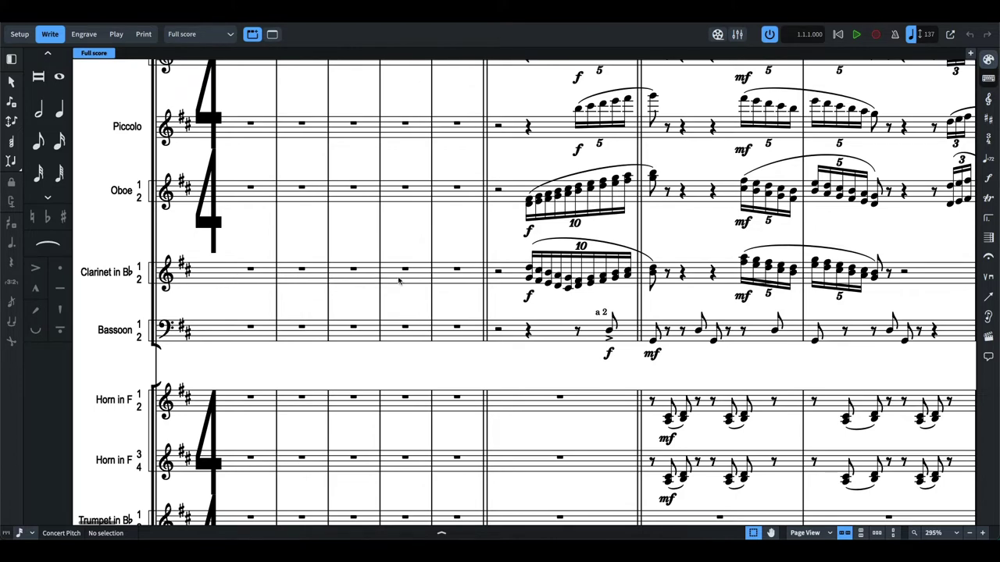
Scroll right along page 1 to the clarinets' tied half notes at the page end.
scroll(492, 287, "right", 2)
scroll(492, 286, "right", 6)
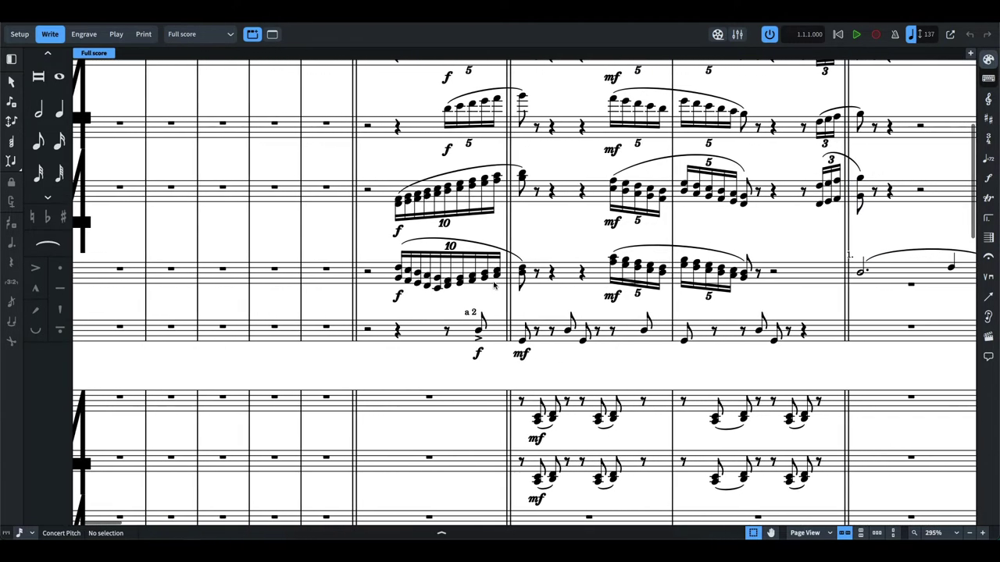
scroll(428, 291, "right", 1)
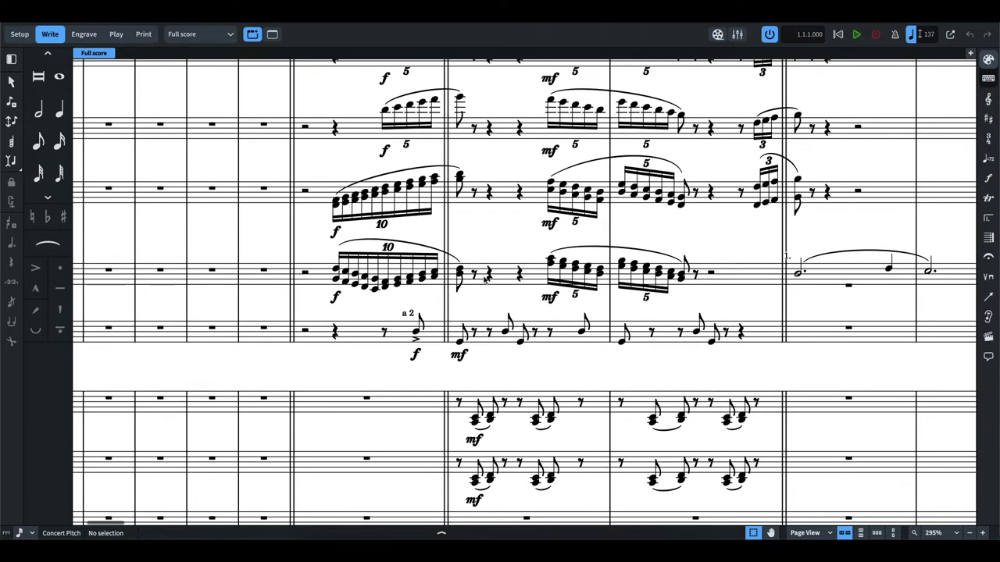
scroll(501, 276, "right", 3)
scroll(603, 286, "right", 10)
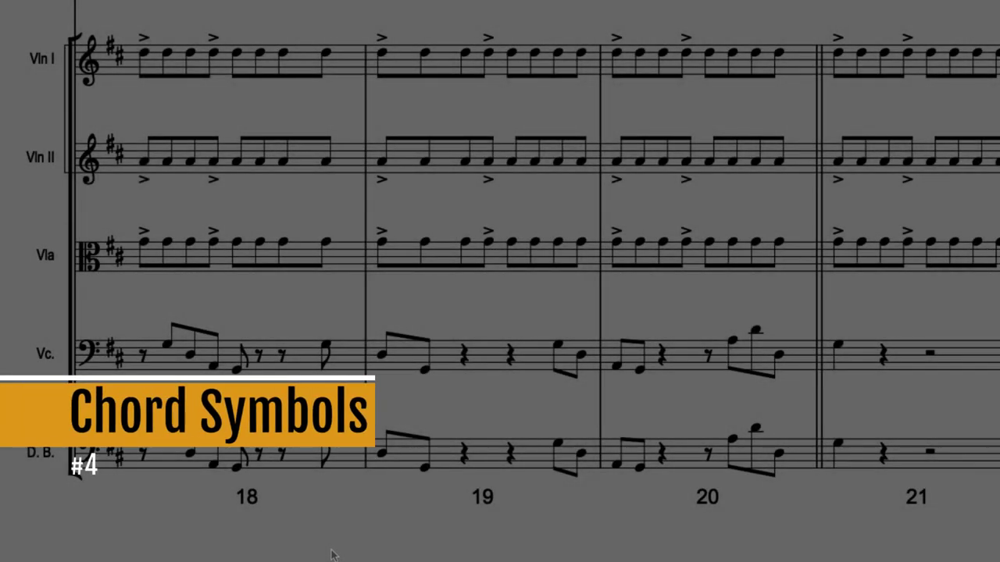
Scroll up to the flute line with the Gmaj9(#11) chord symbol at bar 7.
scroll(331, 555, "up", 10)
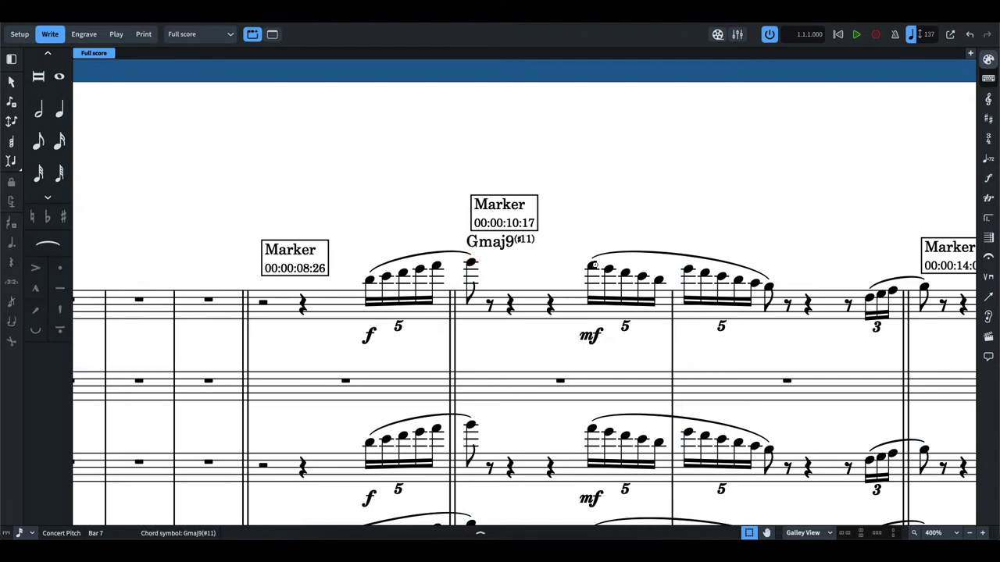
Fill bar 3 of the Flute 1 staff with a slash region.
key("Home")
left_click(449, 303)
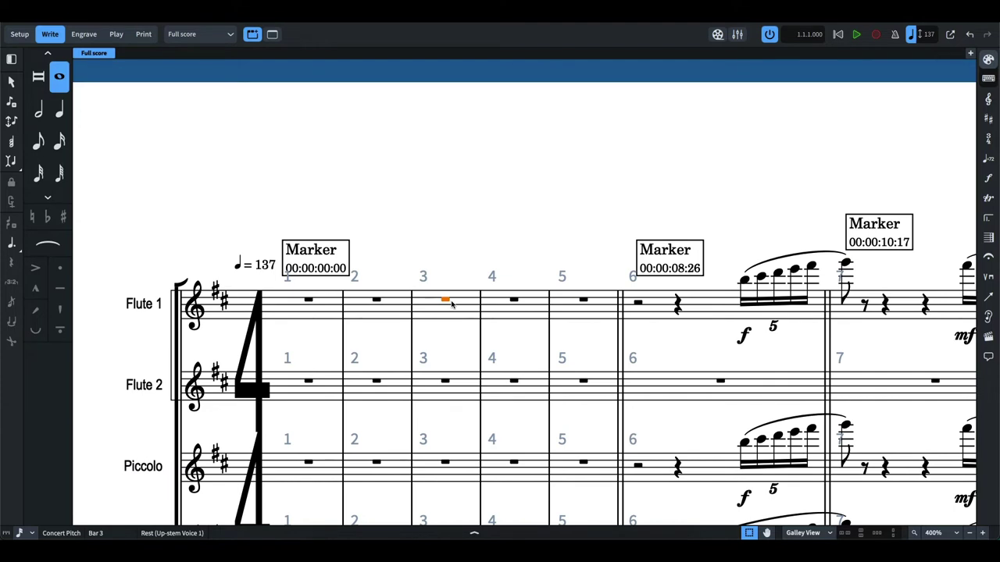
key("alt+slash")
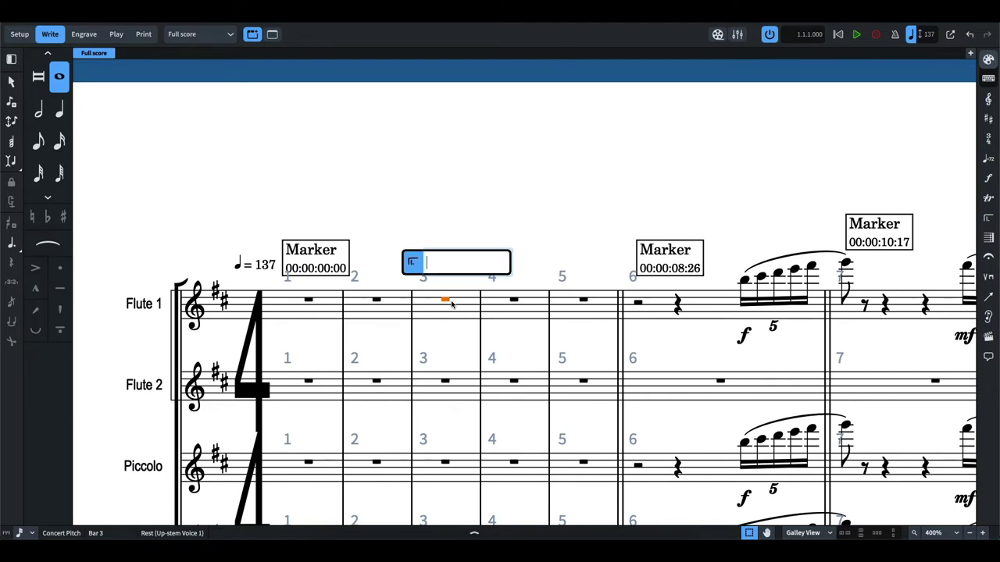
type("///")
key("BackSpace")
key("BackSpace")
key("BackSpace")
type("slash")
key("Return")
Add a Gmaj chord symbol above bar 3 and deselect it.
key("shift+q")
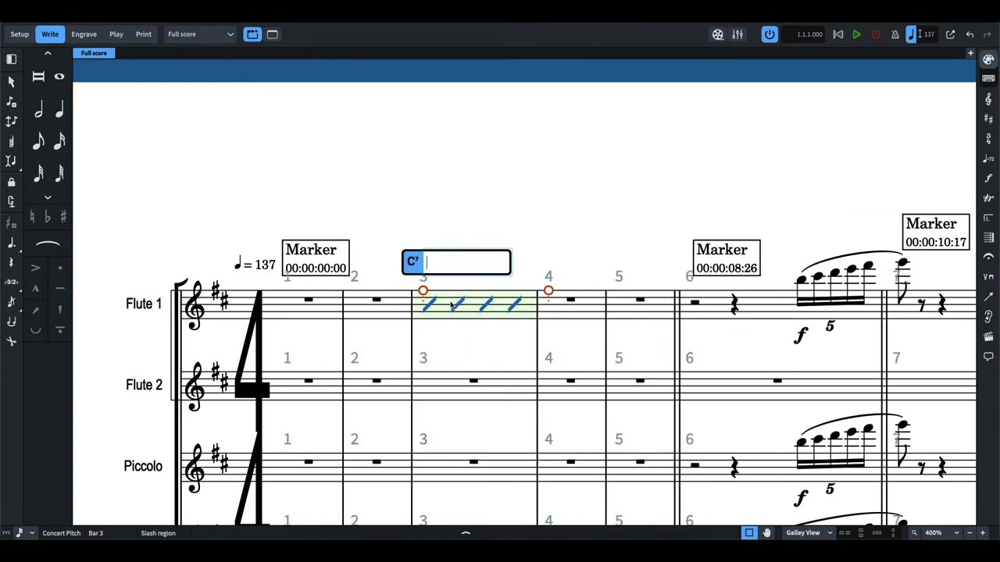
type("Gmaj")
key("Escape")
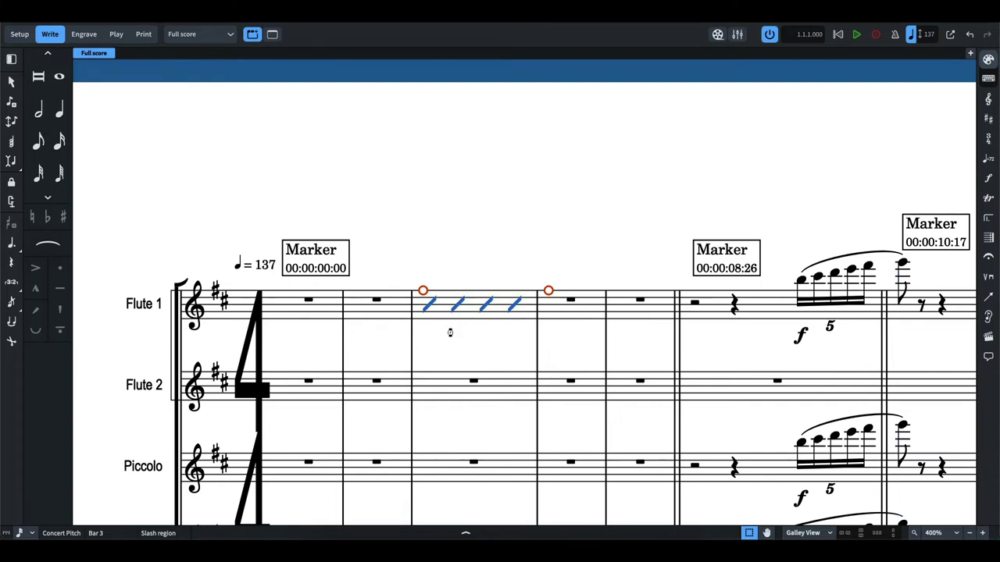
key("Escape")
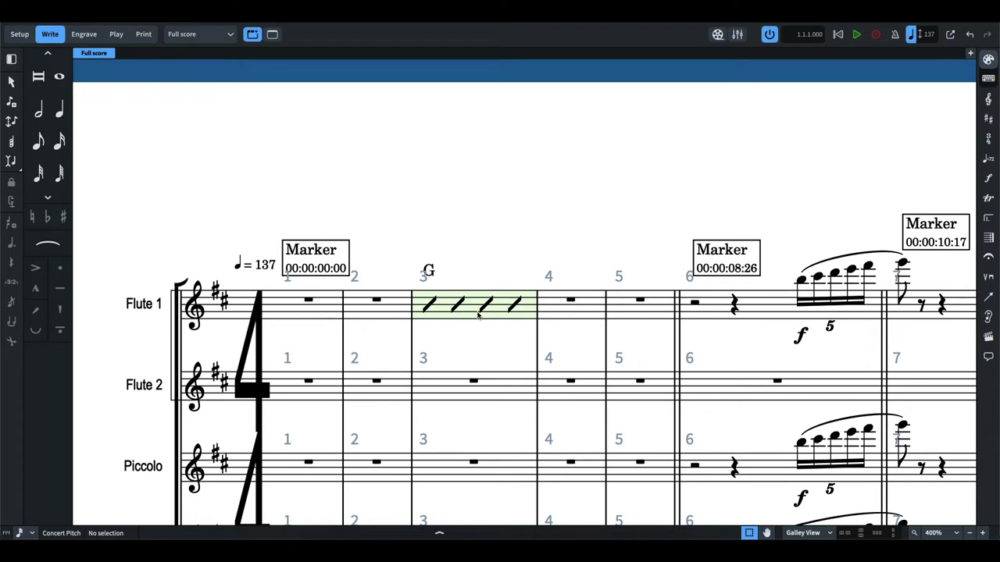
left_click(431, 306)
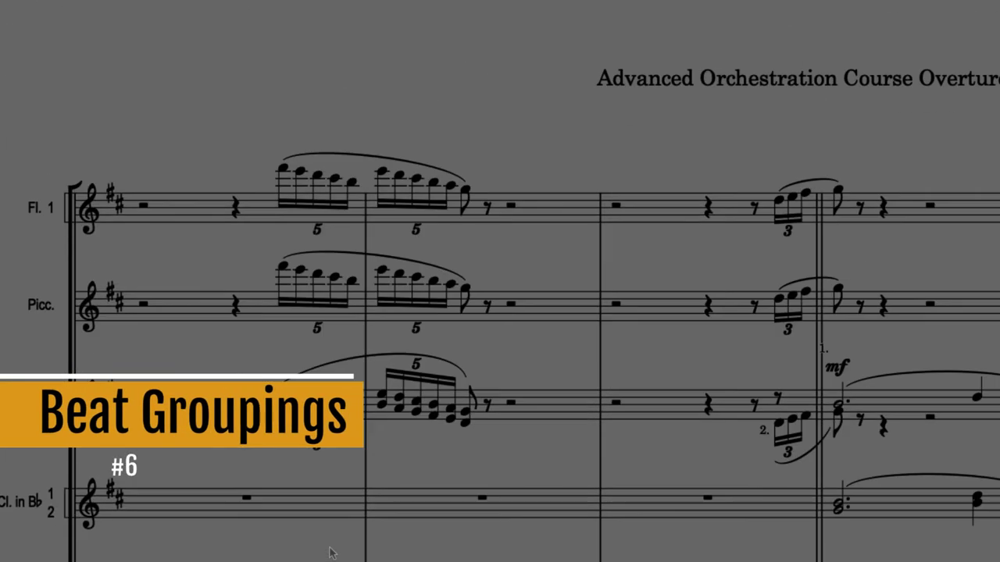
Scroll to the treble staff bar of repeated C notes beamed as one group.
scroll(334, 547, "down", 3)
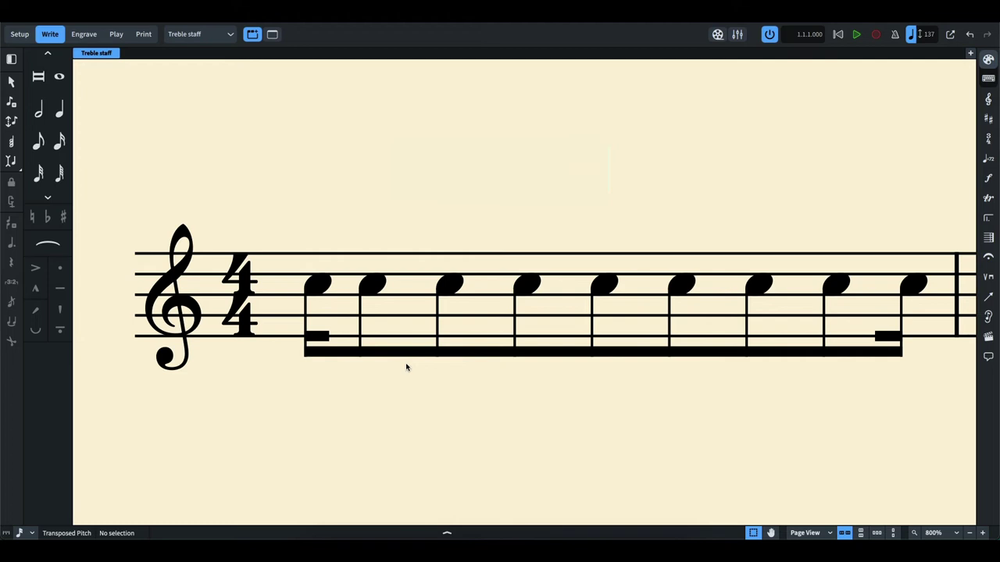
scroll(465, 373, "right", 5)
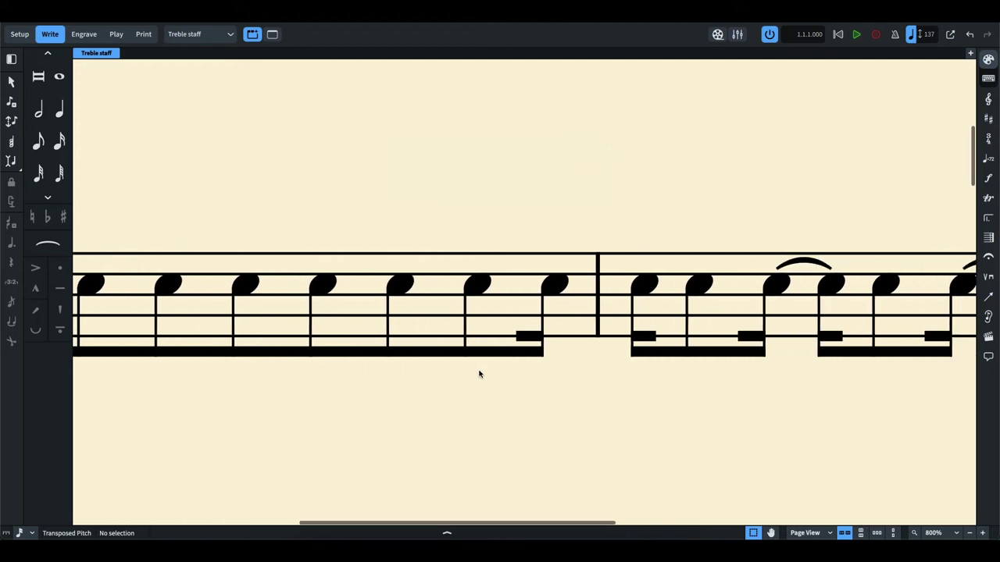
scroll(480, 374, "right", 10)
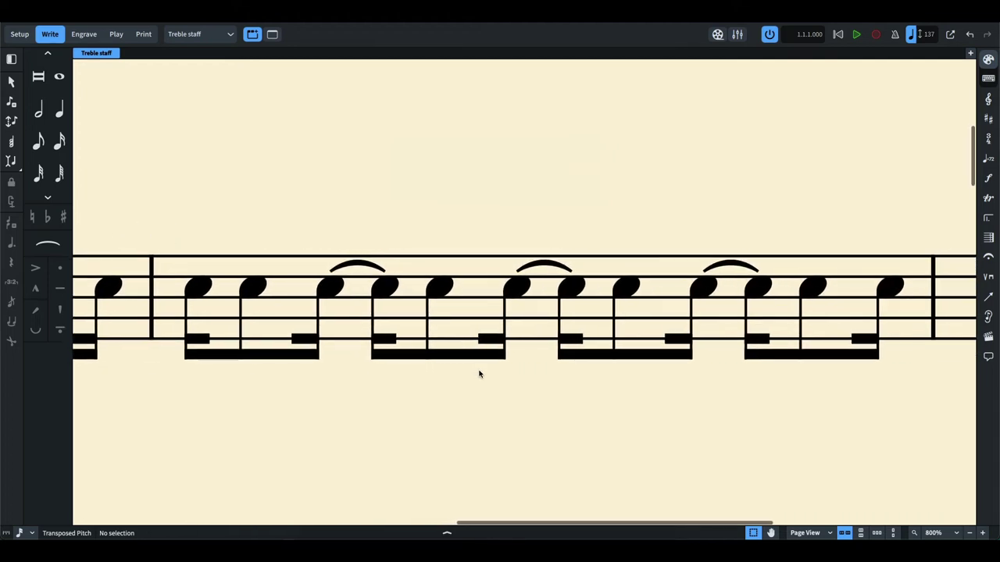
key("i")
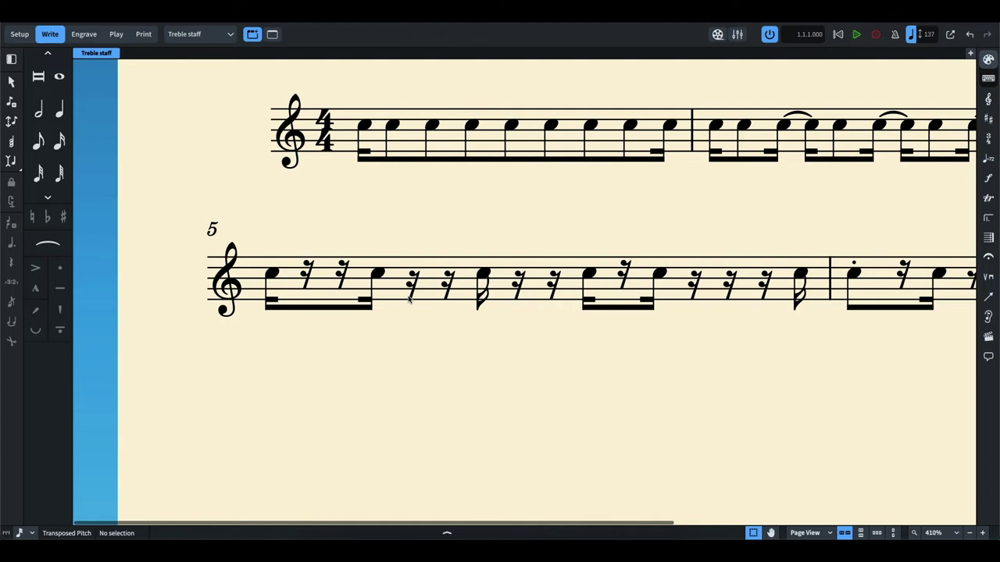
scroll(560, 336, "right", 5)
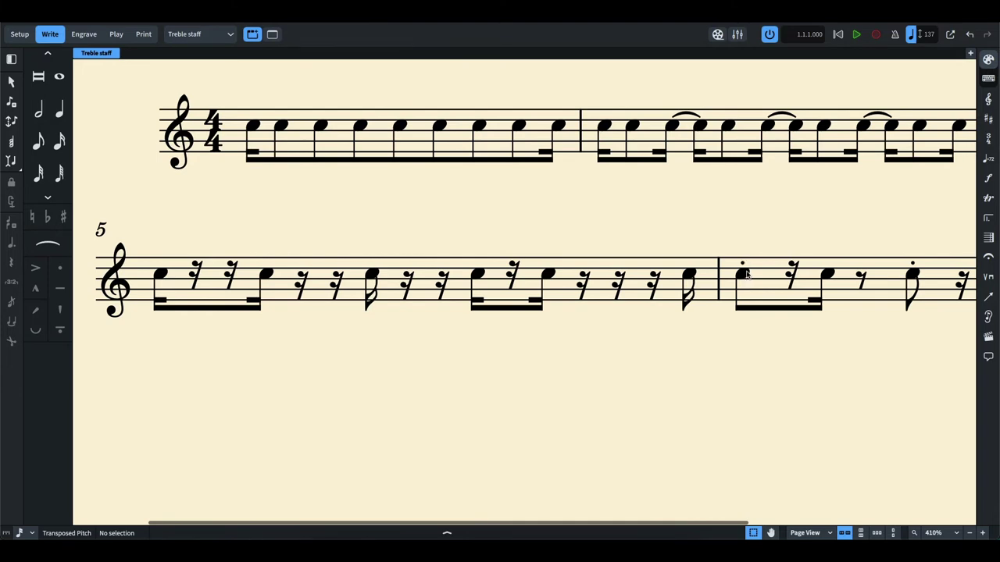
scroll(749, 281, "right", 15)
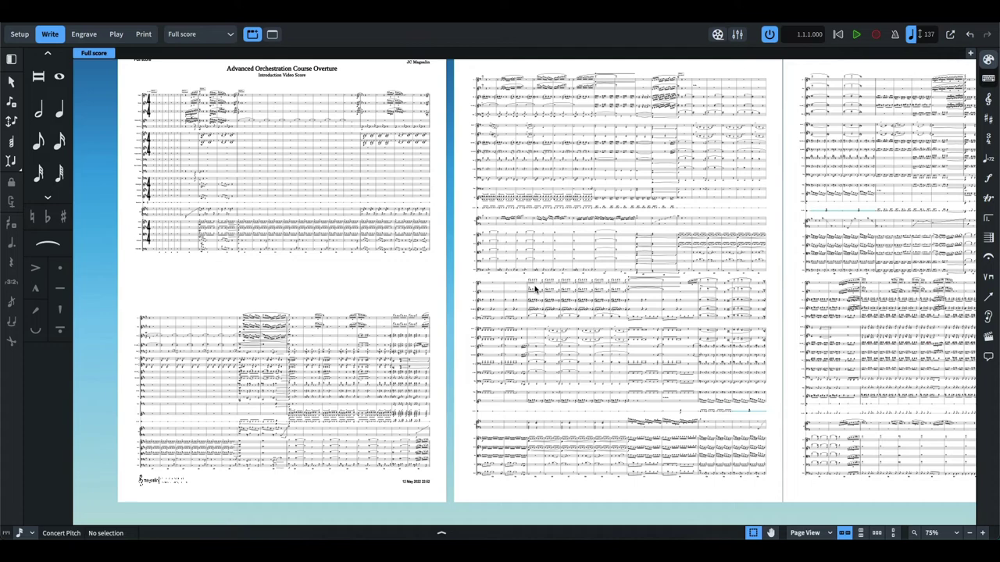
scroll(528, 296, "up", 2)
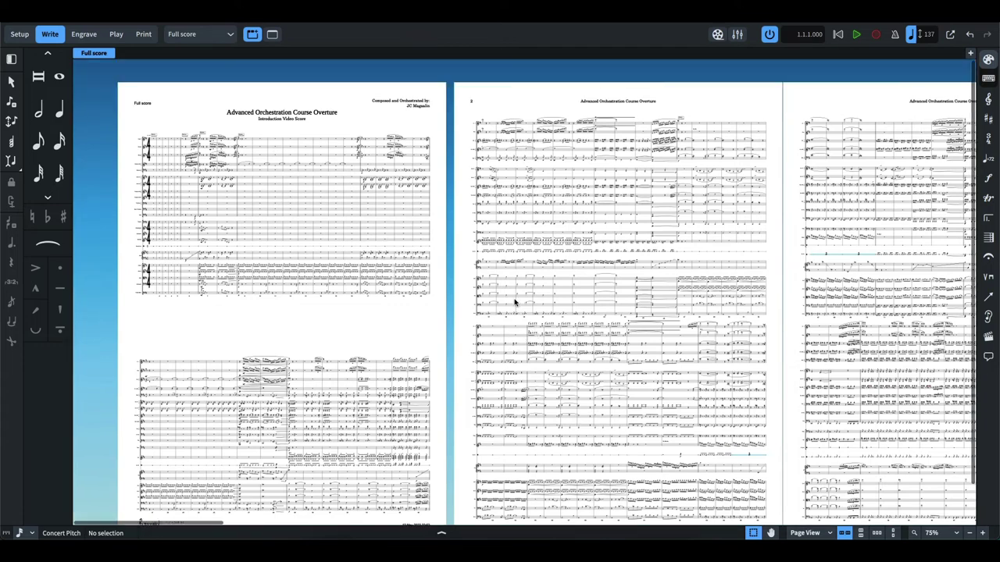
scroll(516, 303, "down", 2)
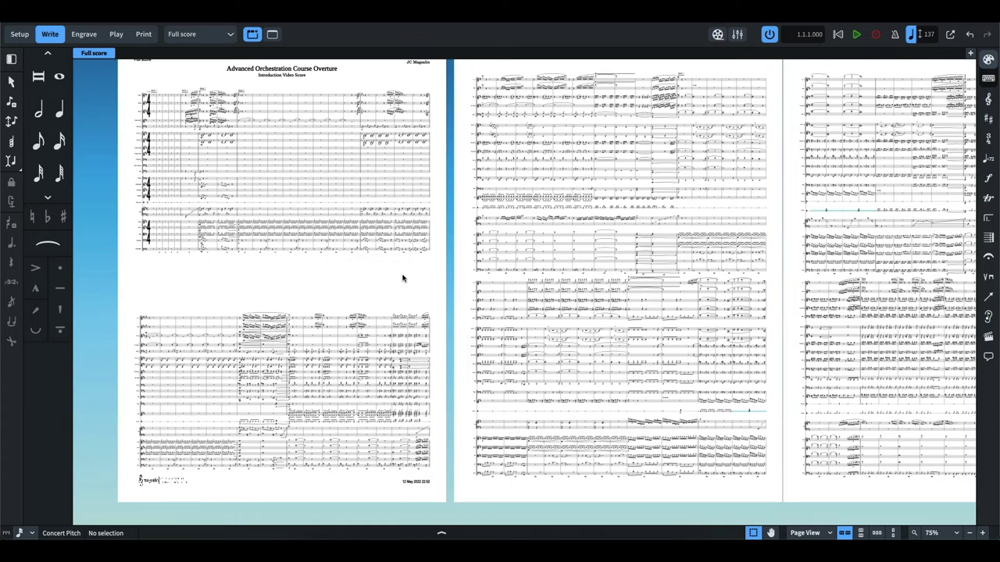
Set the full score's rastral size to Size 7 (4.8mm) in Layout Options and apply it.
key("ctrl+shift+d")
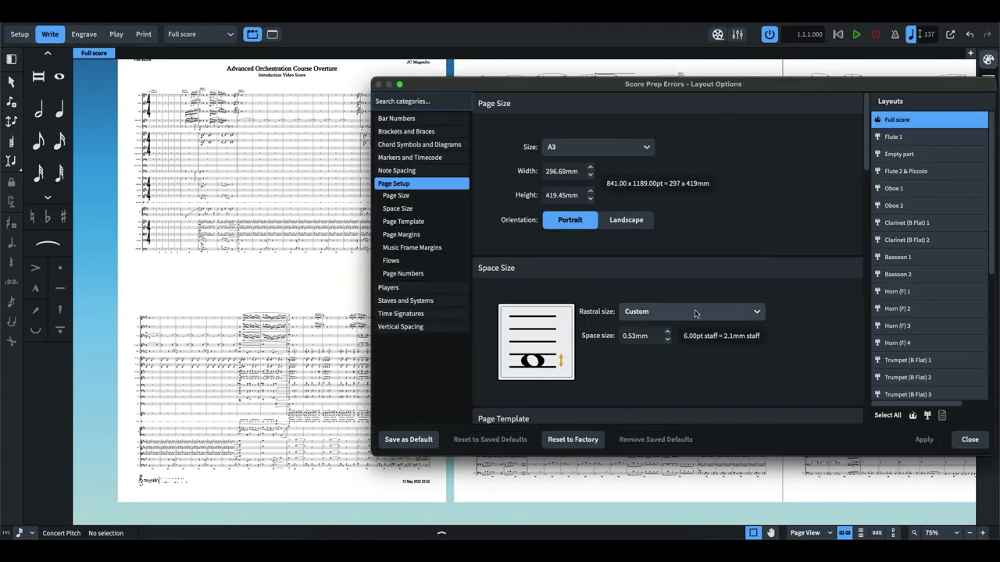
left_click(695, 311)
left_click(651, 393)
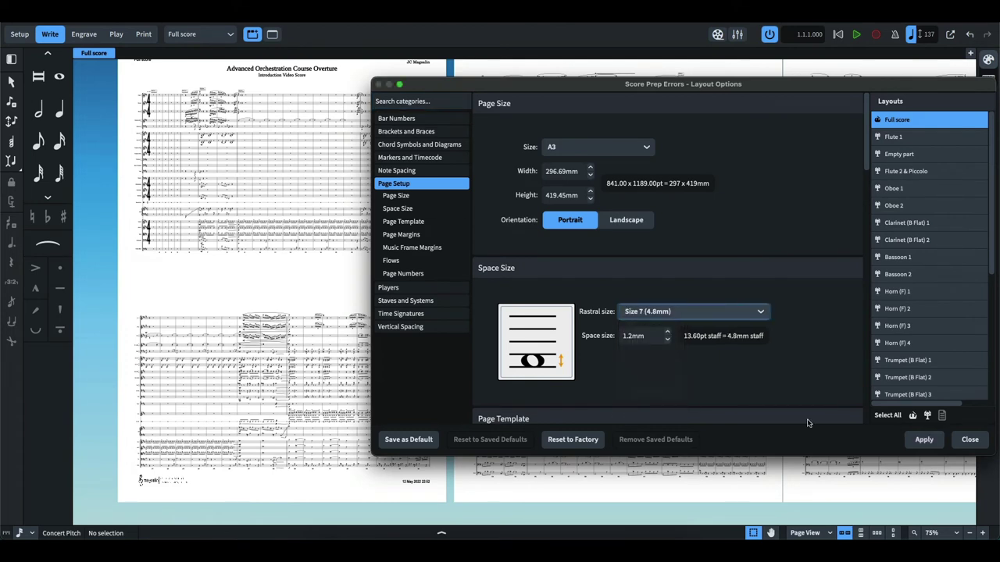
left_click(924, 440)
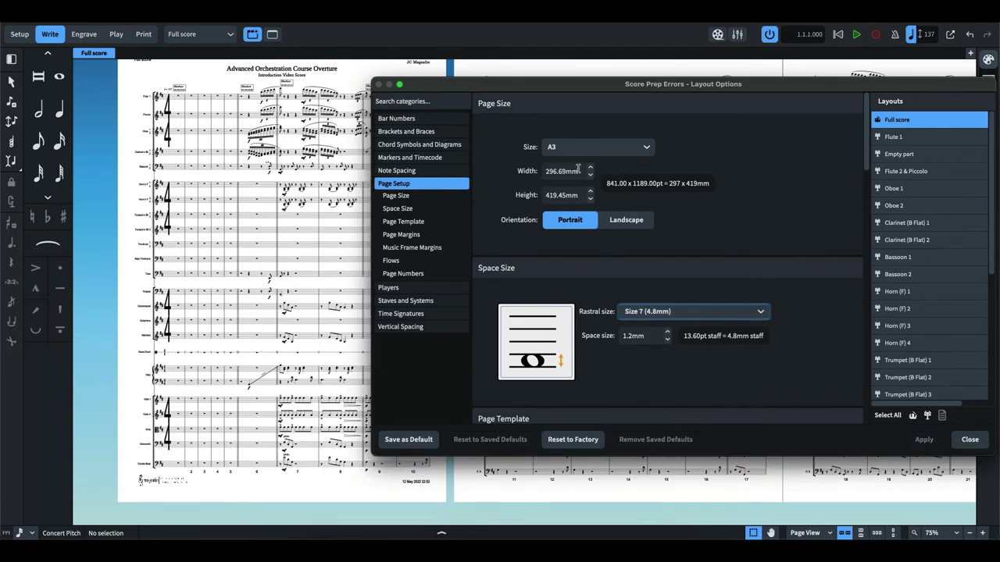
left_click(969, 440)
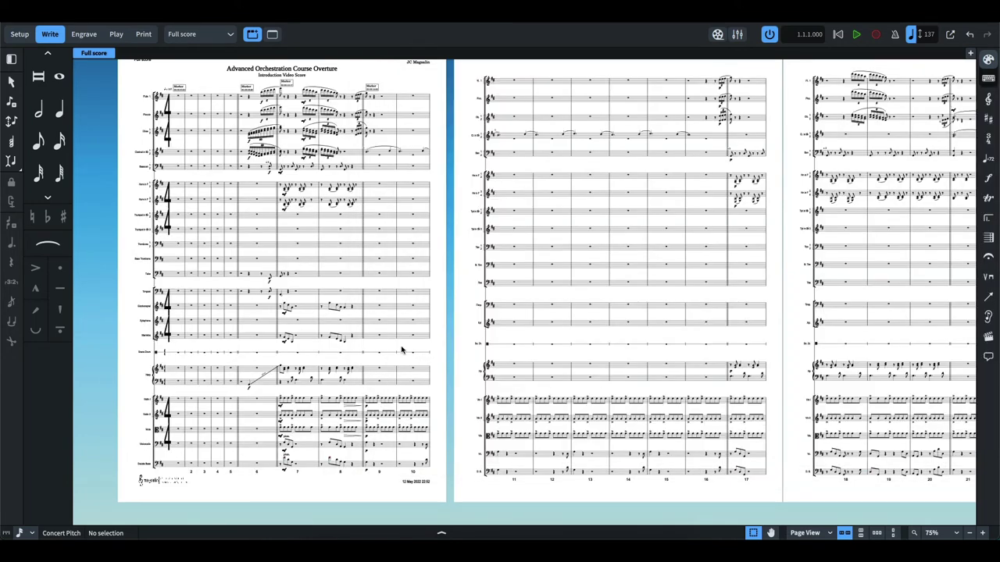
scroll(403, 350, "up", 1)
Change the rastral size to Size 5 (6.0mm) and apply it.
key("super+shift+l")
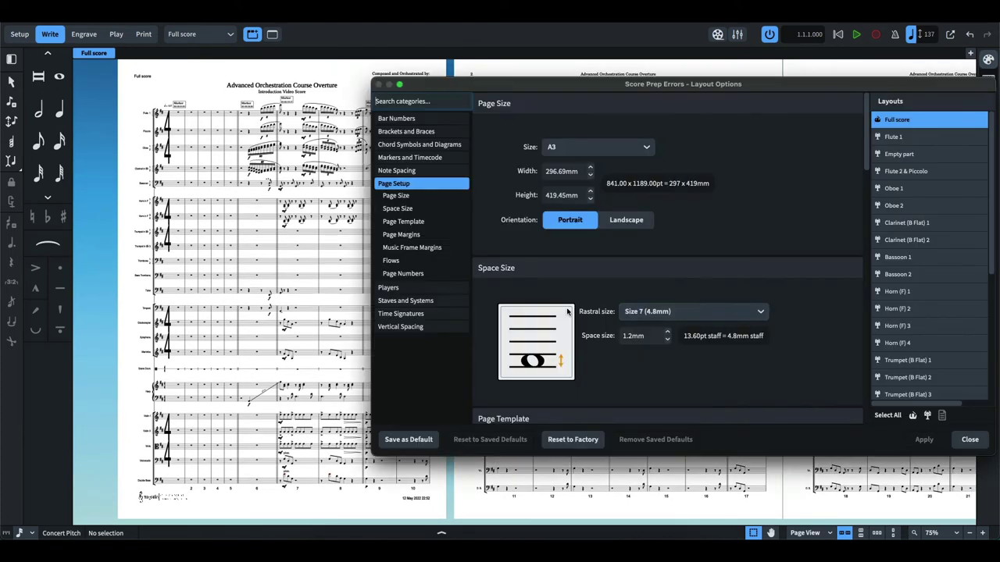
left_click(693, 311)
left_click(649, 370)
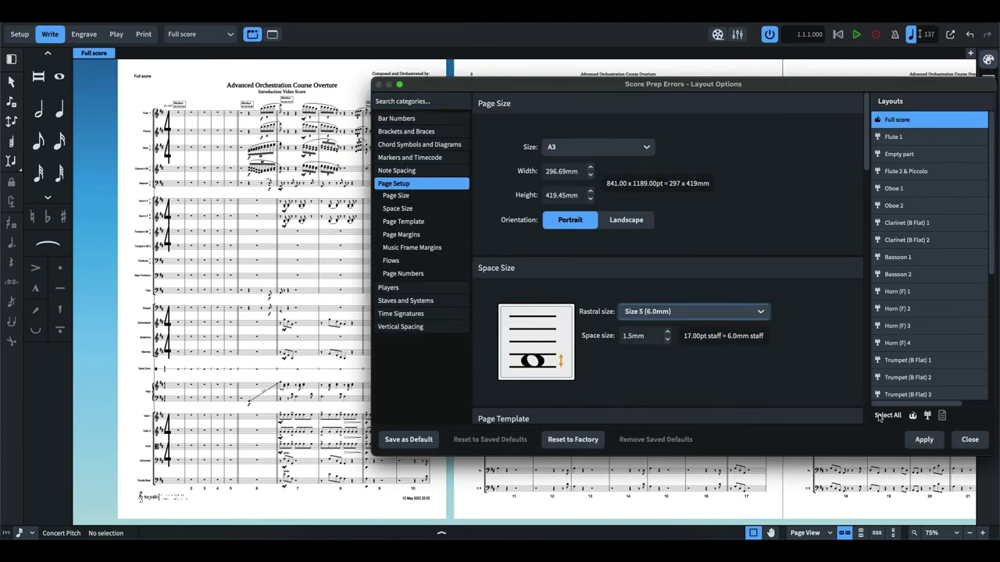
left_click(935, 446)
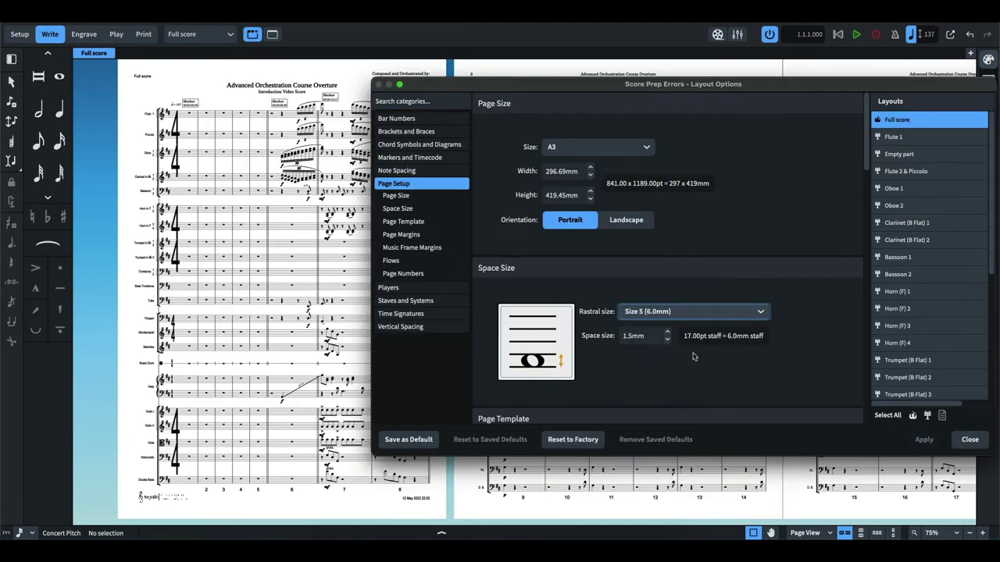
left_click(969, 441)
Scroll around the full score to view its whole pages at the 6.0mm staff size.
scroll(327, 316, "up", 5)
scroll(338, 295, "up", 2)
scroll(469, 250, "left", 6)
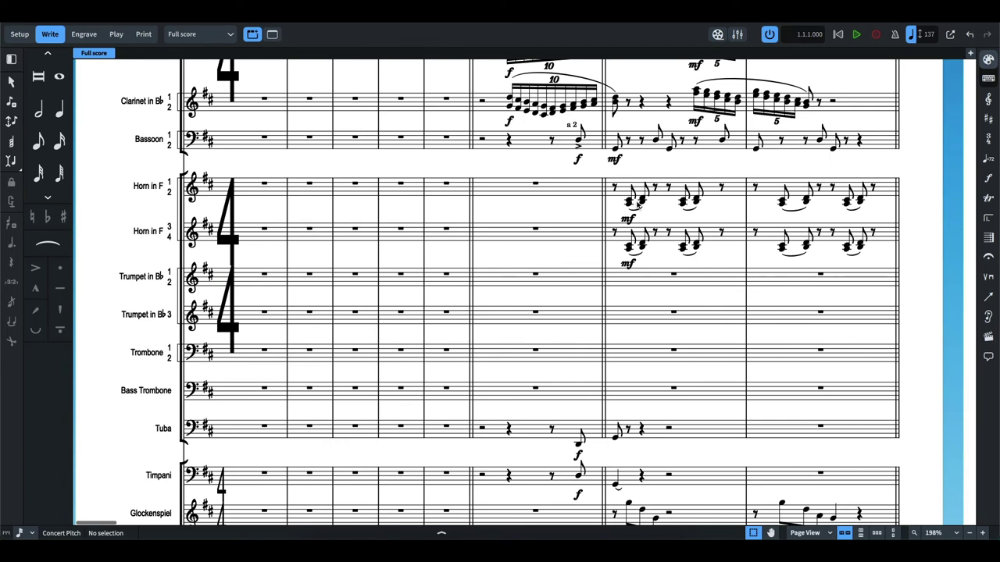
scroll(637, 205, "up", 3)
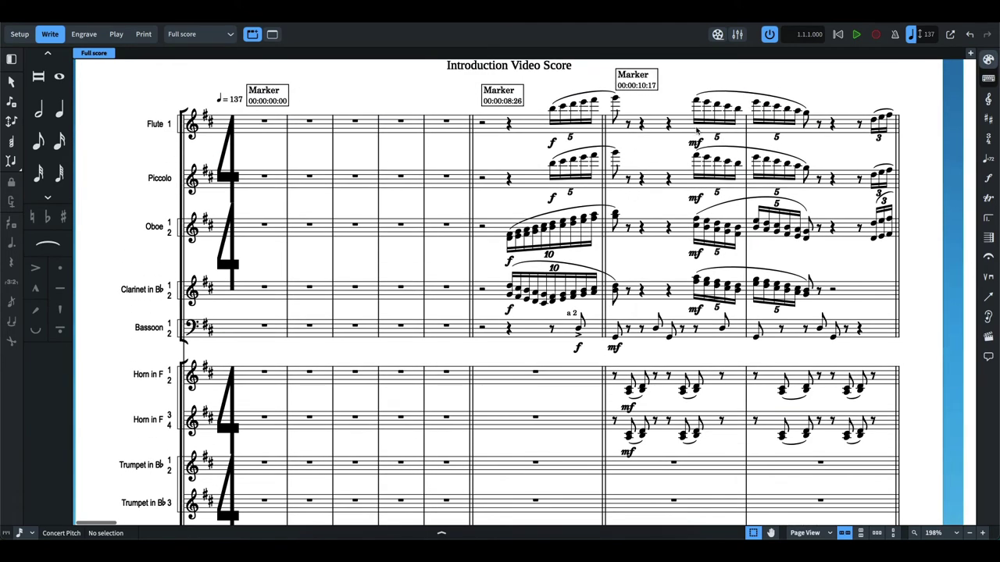
scroll(655, 268, "down", 1)
scroll(655, 268, "down", 10)
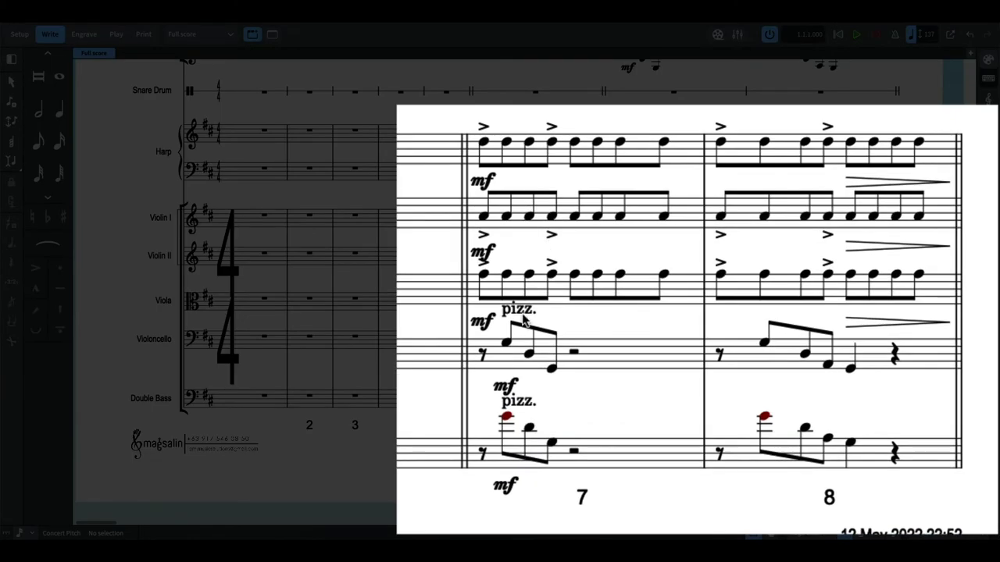
scroll(514, 322, "up", 3)
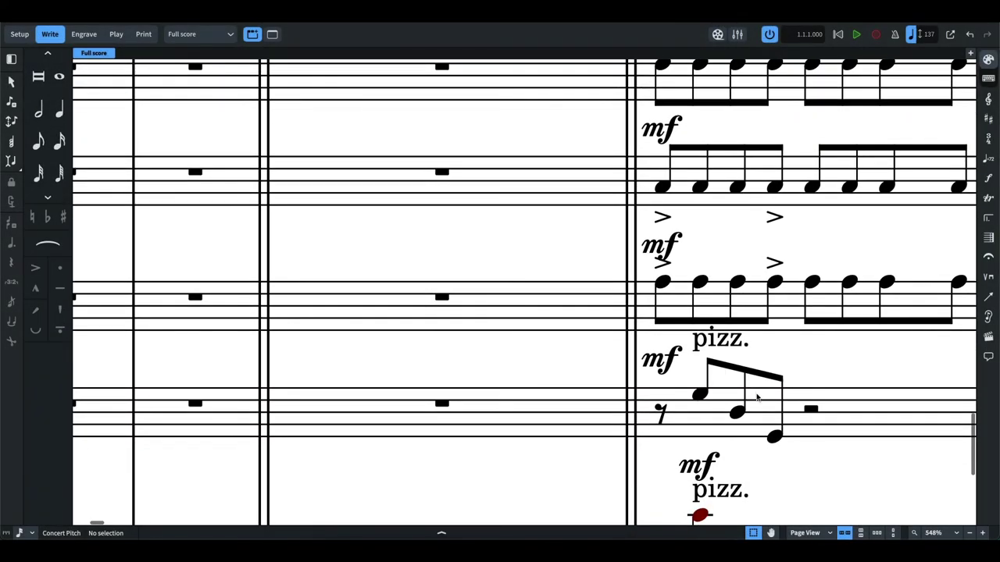
scroll(748, 301, "down", 3)
scroll(749, 301, "down", 6)
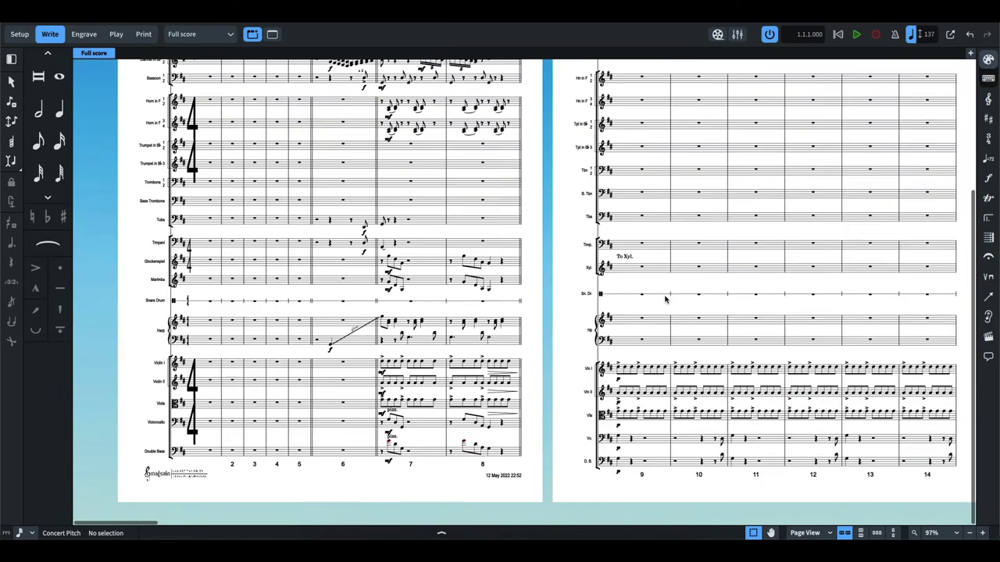
In the full score's Layout Options, apply rastral Size 7 (4.8mm) staves.
key("super+shift+l")
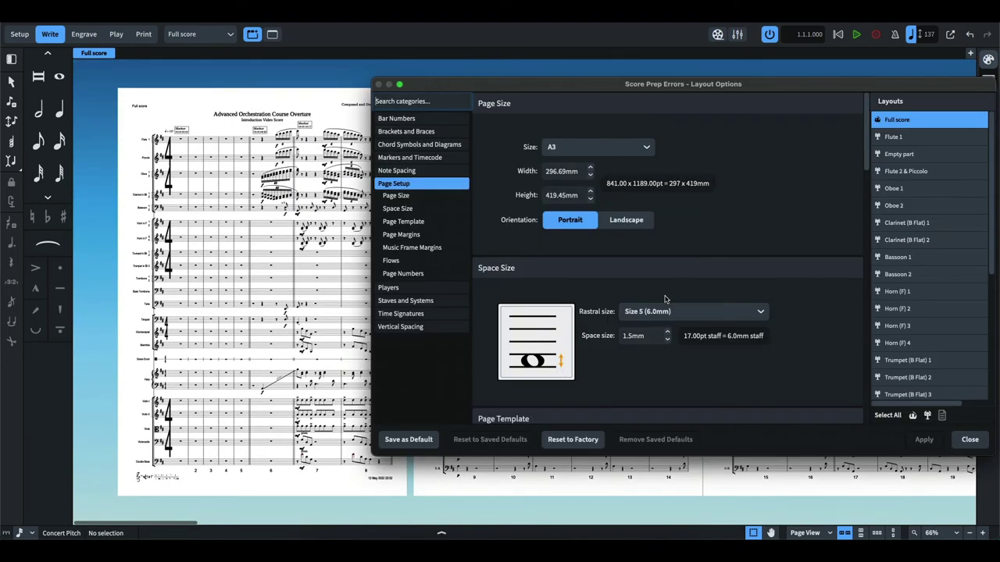
left_click(680, 311)
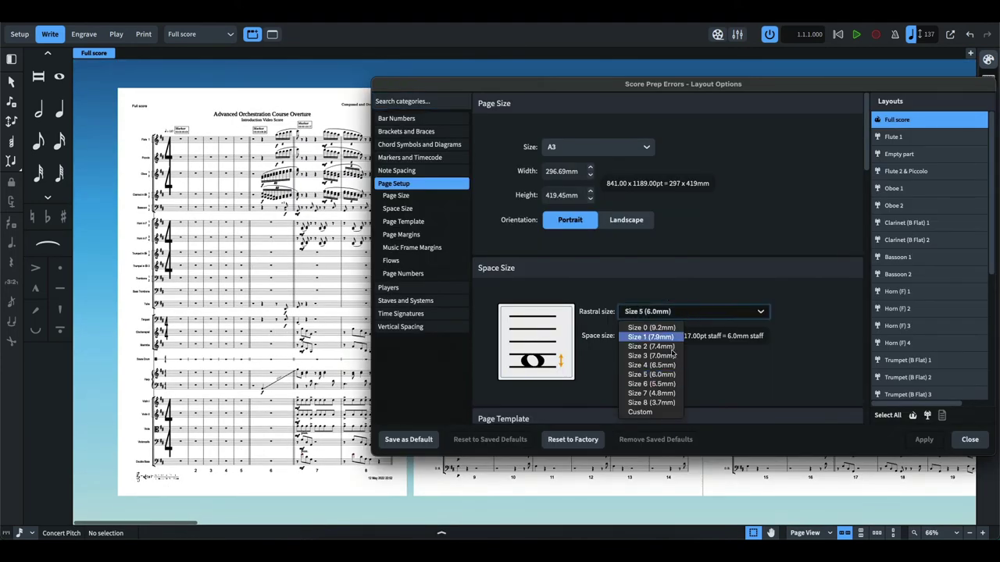
left_click(664, 394)
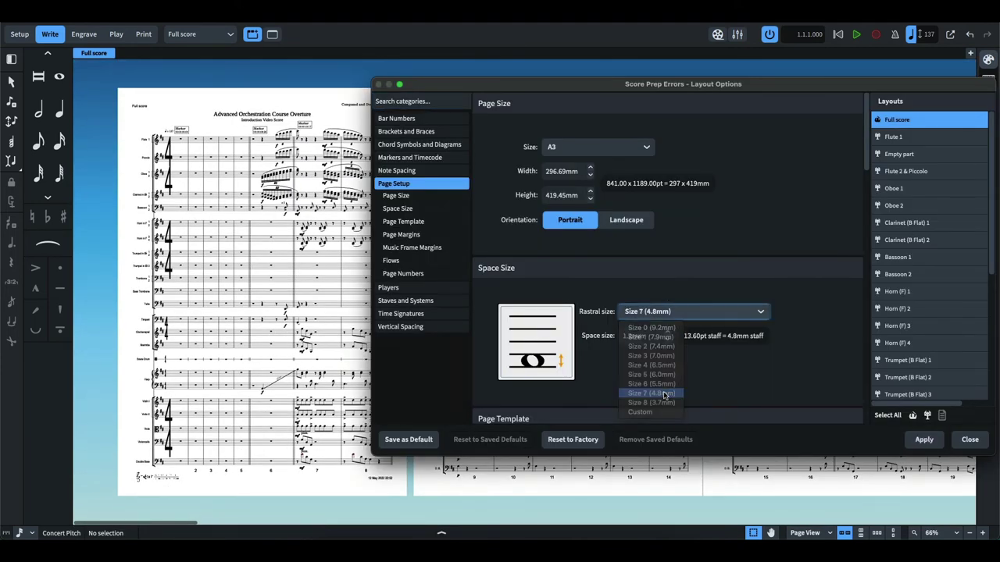
left_click(924, 439)
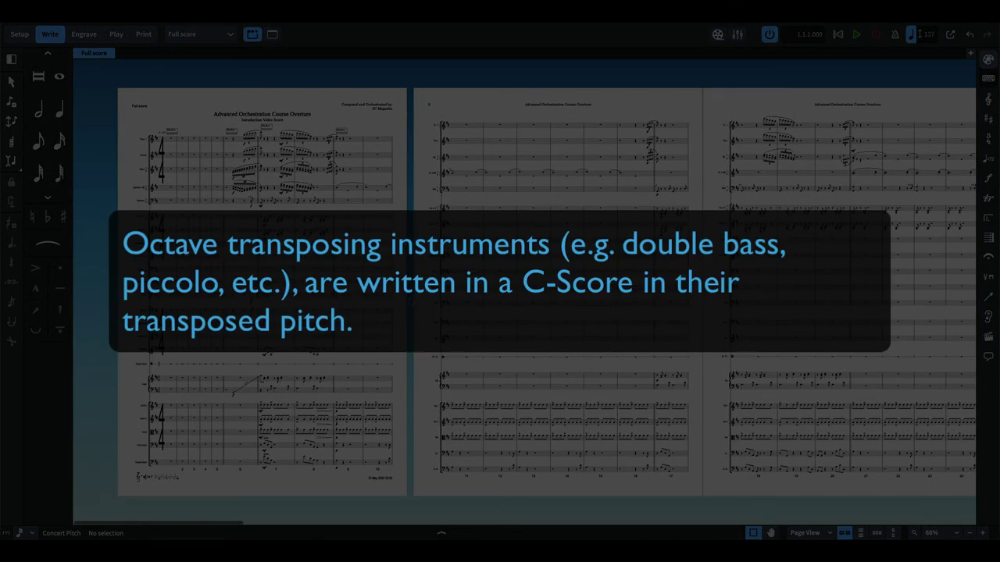
Zoom in on page 1, showing the opening system from Flute 1 and Piccolo to strings.
key("ctrl+equal")
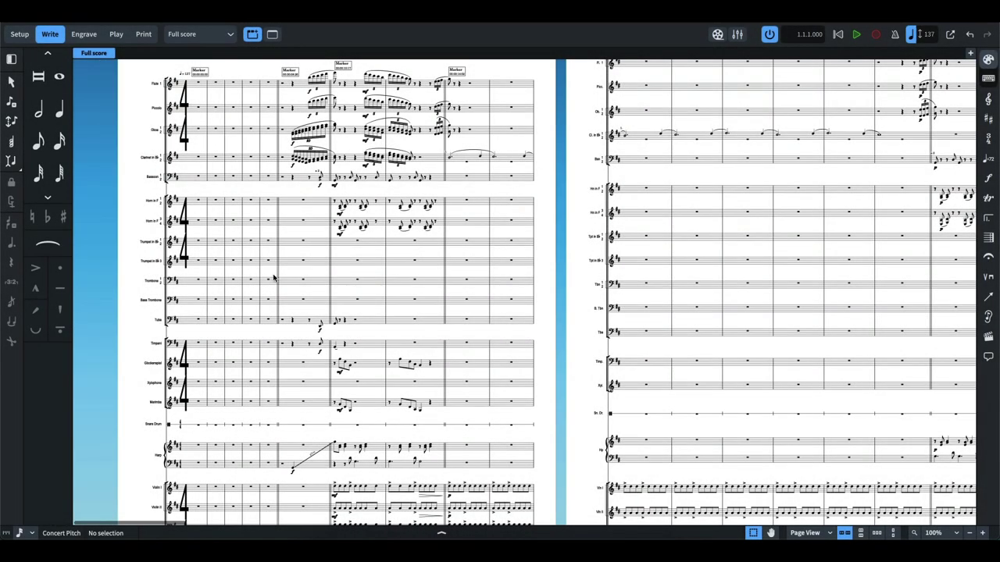
key("ctrl+equal")
key("ctrl+equal")
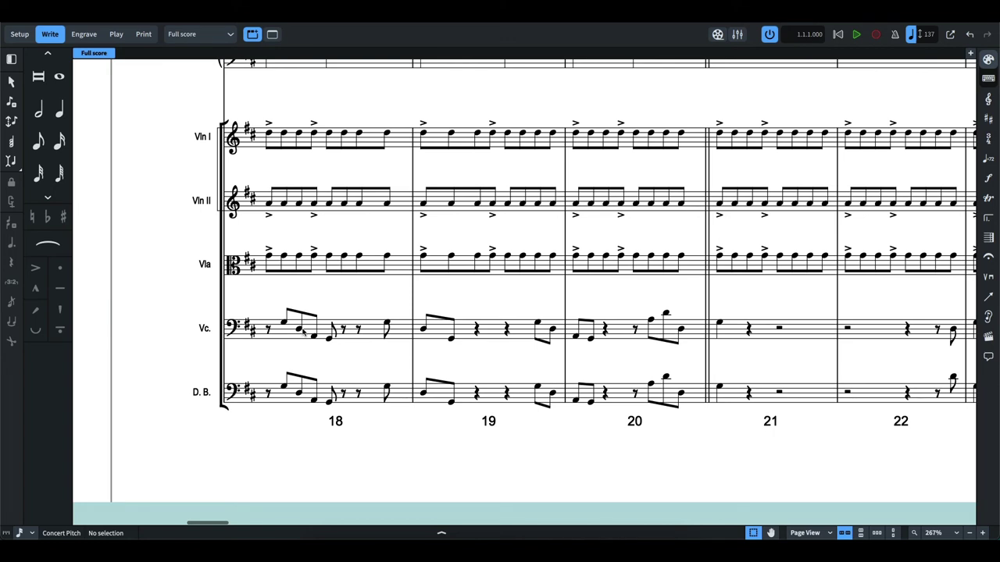
left_click(285, 386)
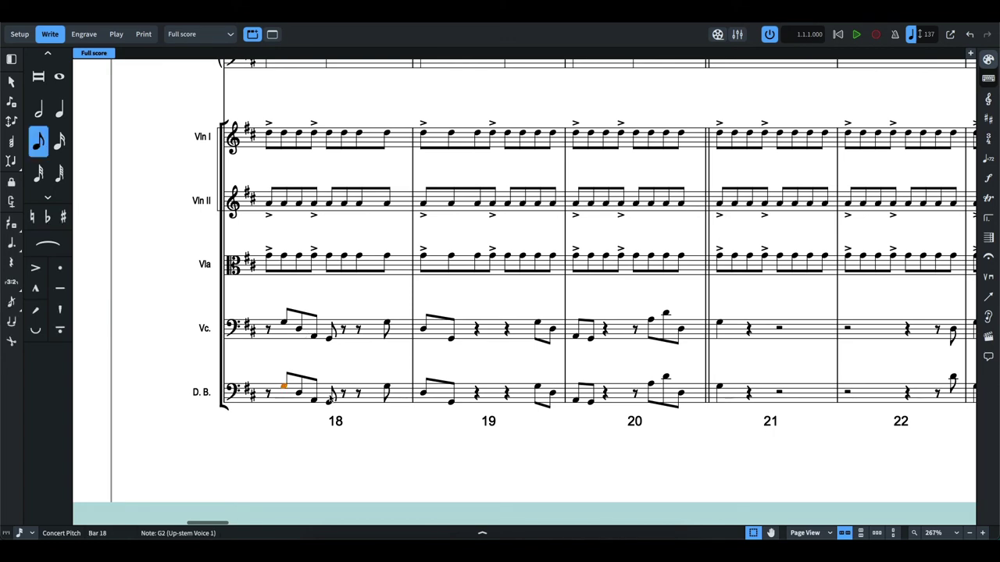
left_click(327, 395)
key("ctrl+alt+Down")
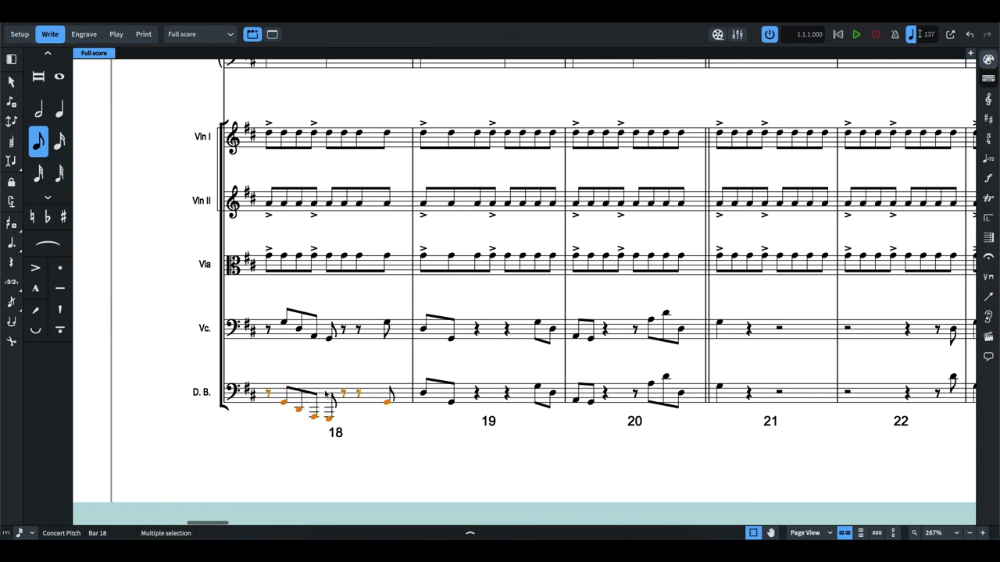
left_click(375, 437)
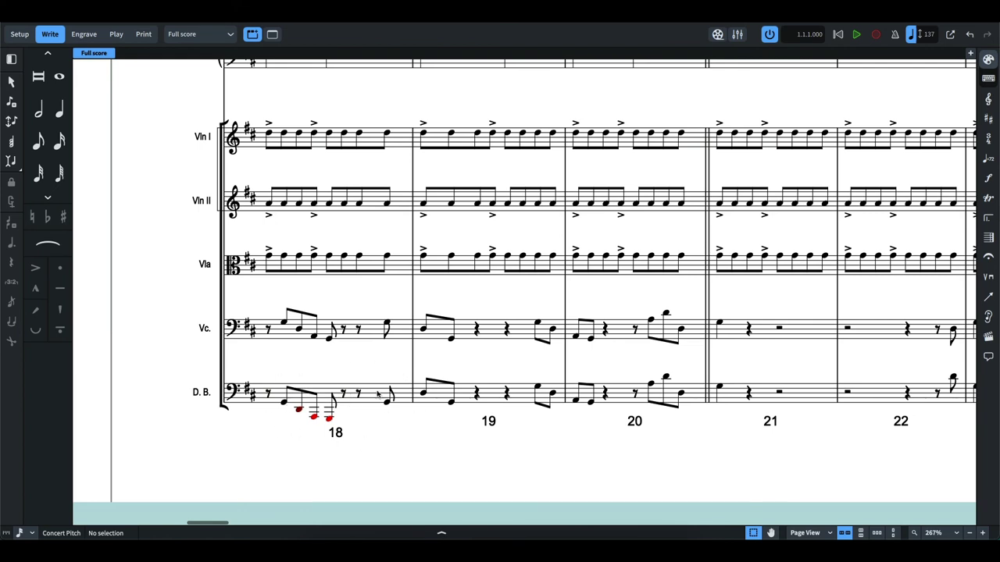
left_click(373, 400)
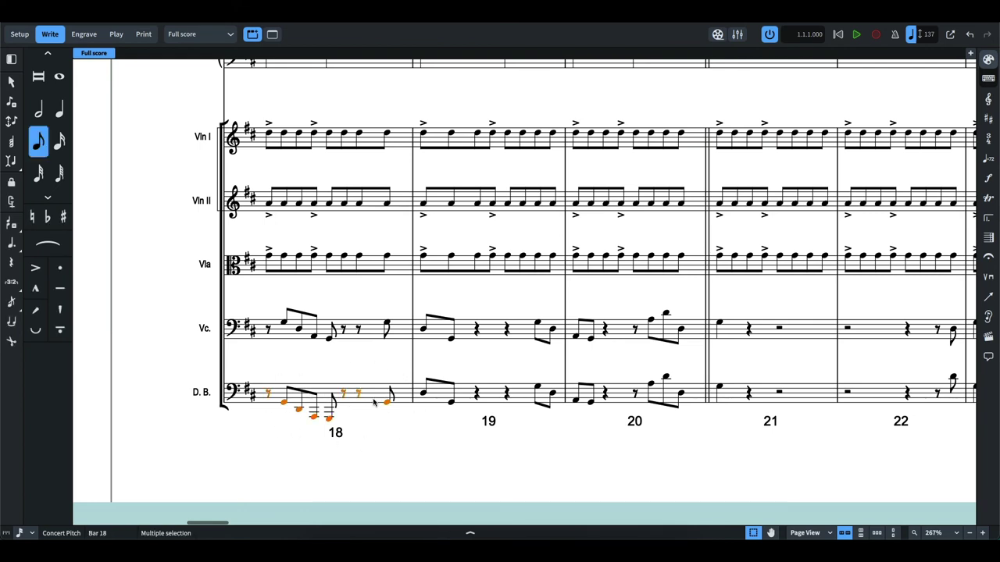
key("ctrl+alt+Up")
left_click(390, 460)
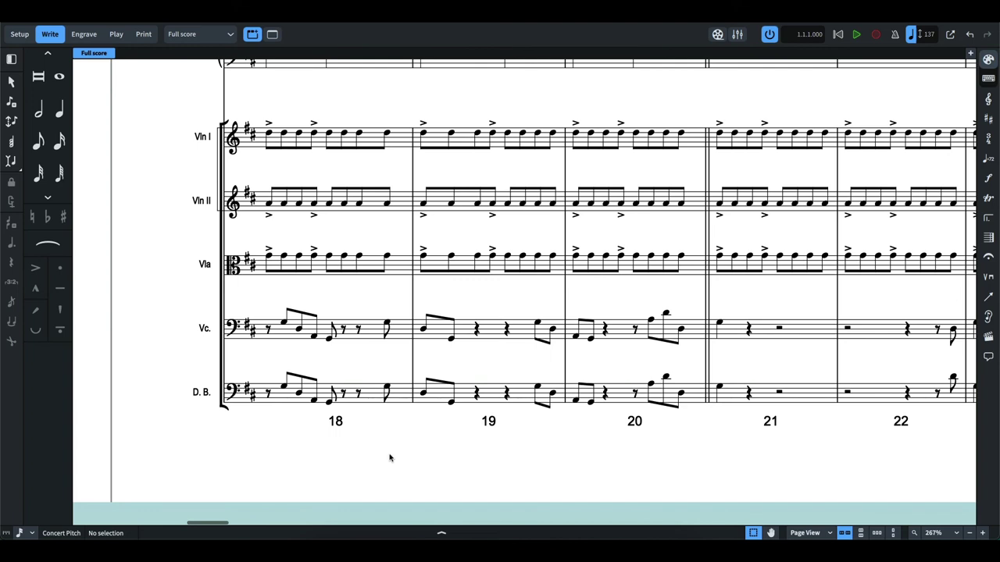
scroll(390, 458, "up", 15)
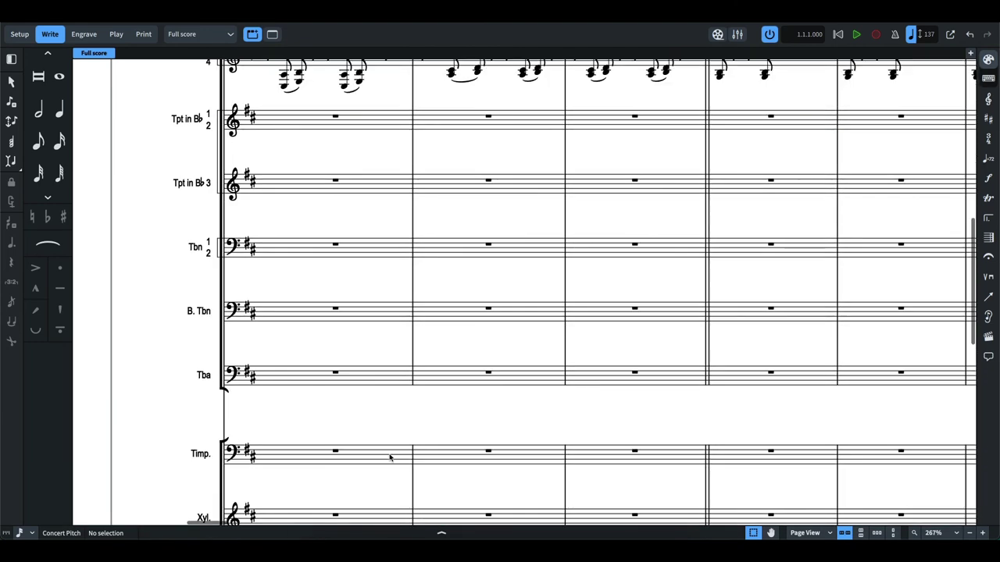
scroll(390, 458, "up", 4)
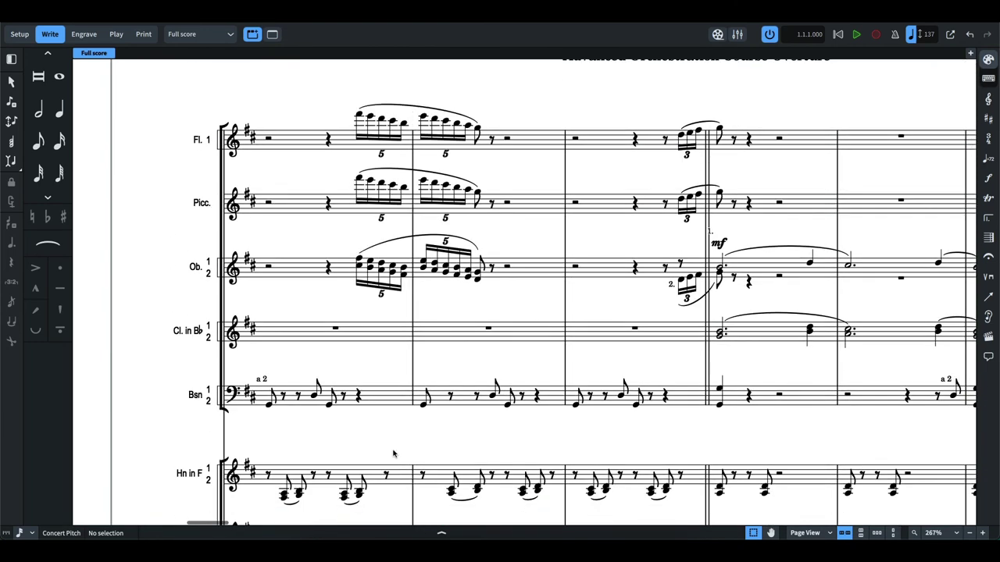
left_click(353, 209)
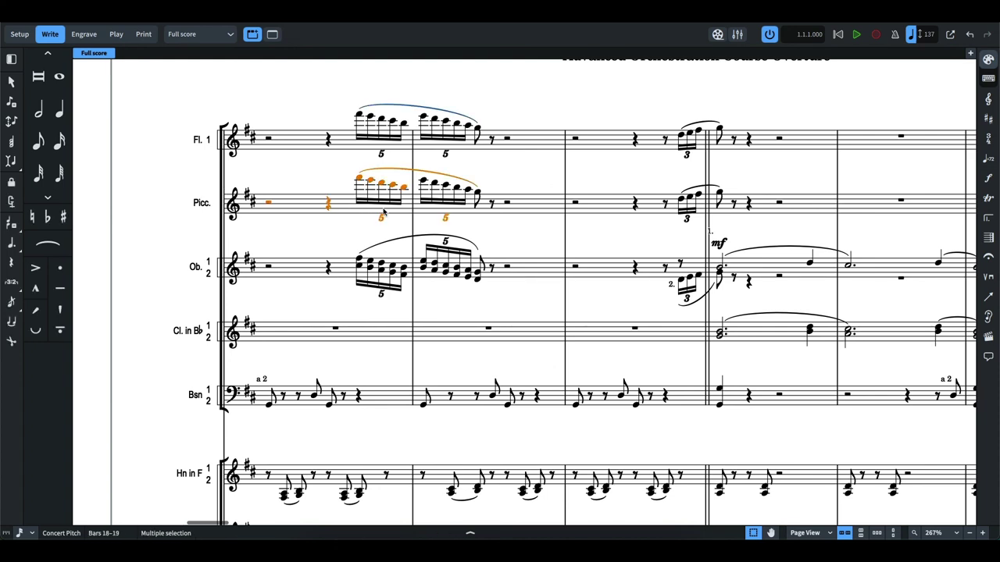
left_click(534, 207, "shift")
key("ctrl+alt+Up")
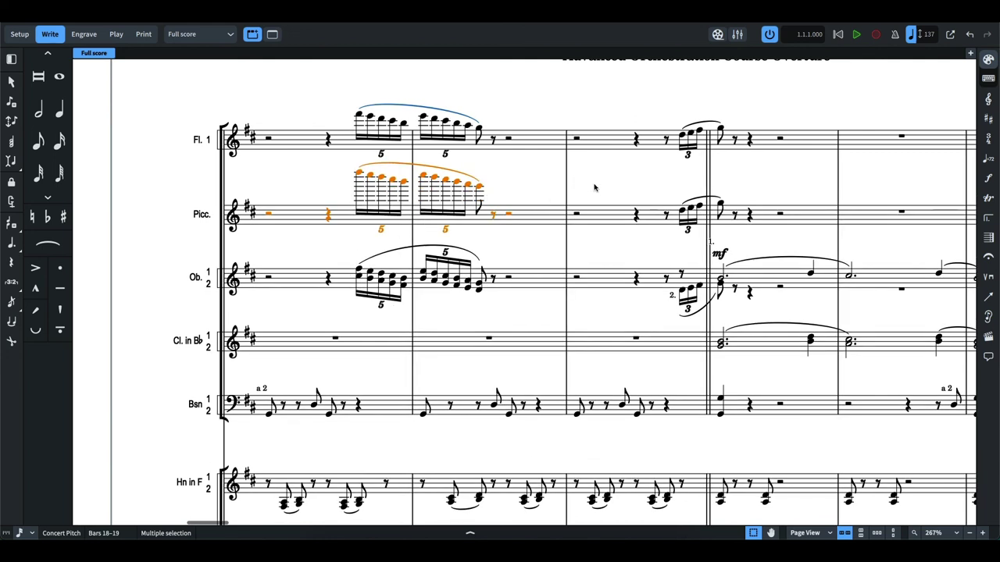
left_click(320, 180)
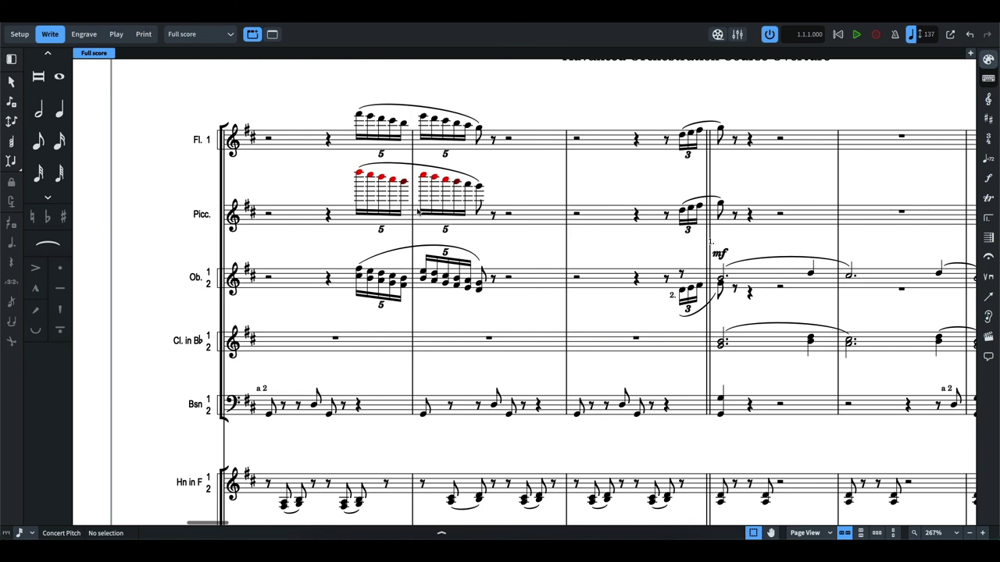
left_click(517, 217, "shift")
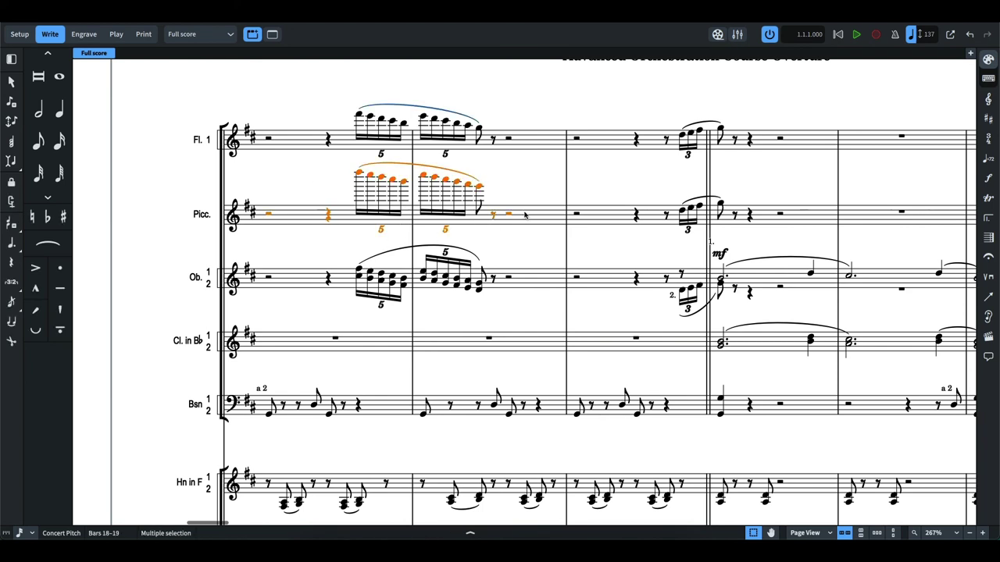
key("ctrl+alt+Down")
key("Escape")
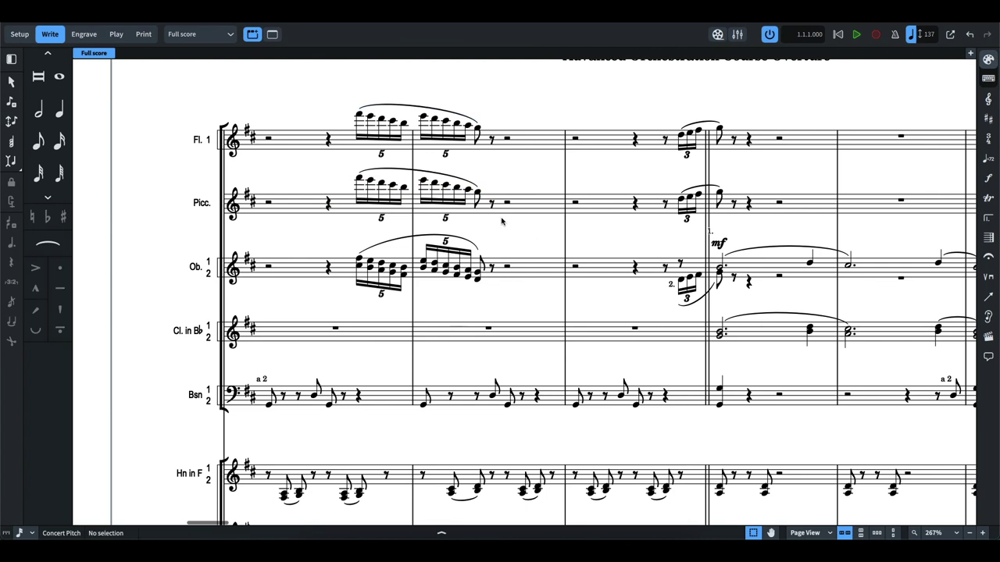